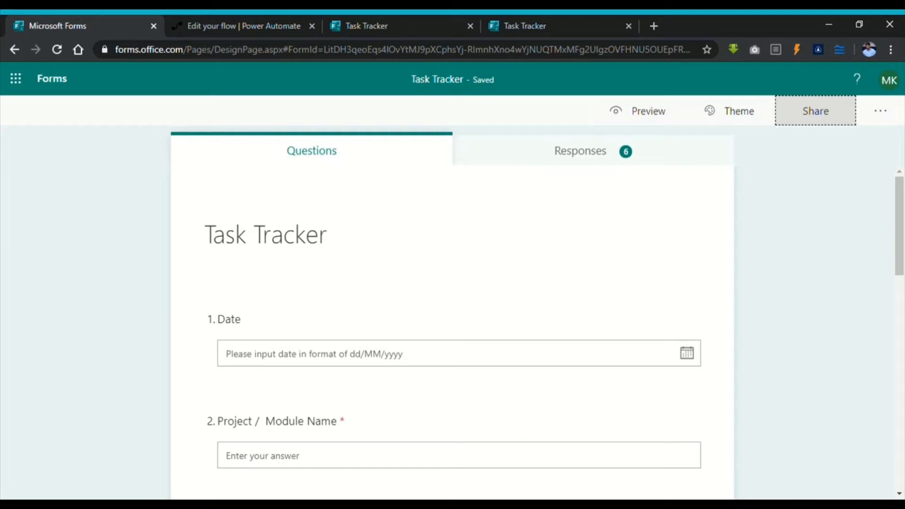
- Review the Task Tracker form's questions from Date to Status
scroll(256, 337, down, 1)
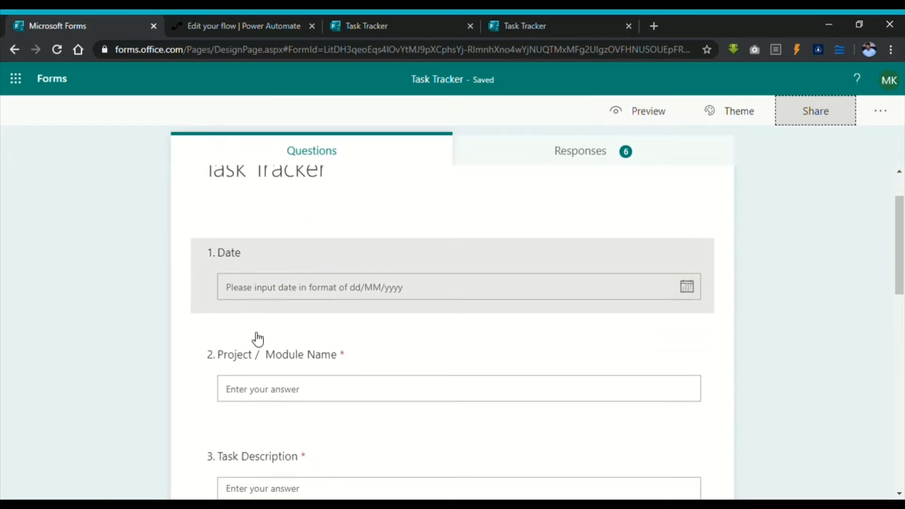
scroll(256, 338, down, 1)
scroll(255, 335, up, 2)
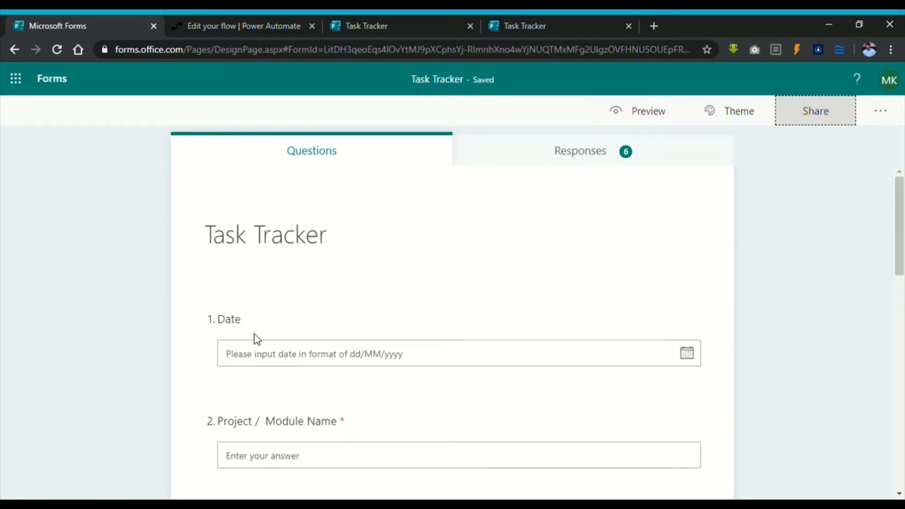
scroll(273, 390, down, 2)
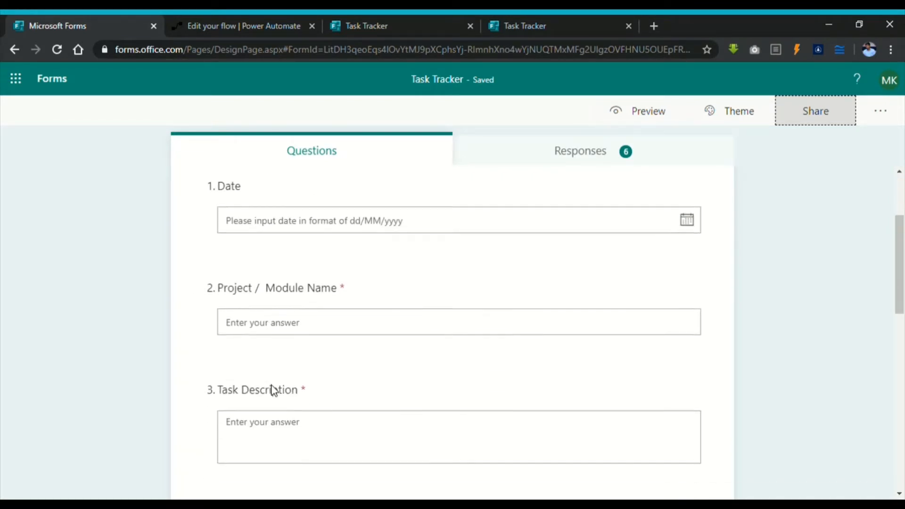
scroll(272, 390, down, 6)
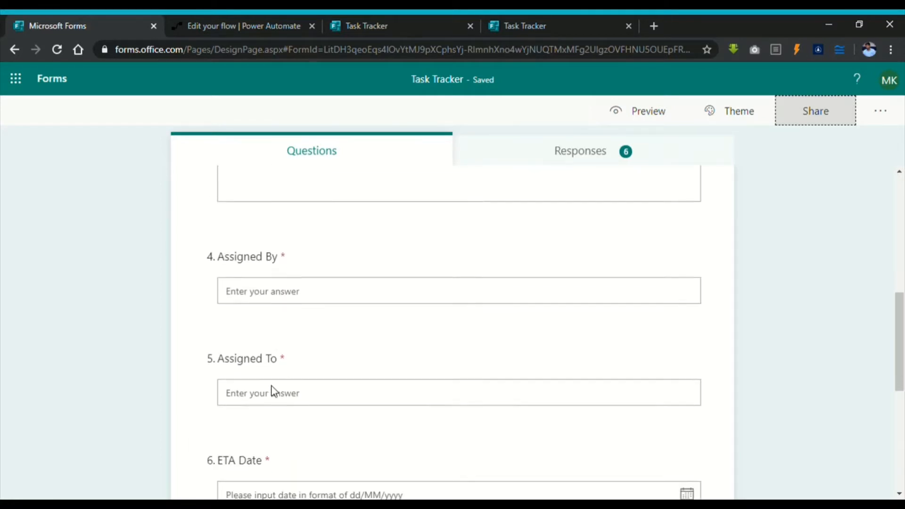
scroll(274, 392, down, 2)
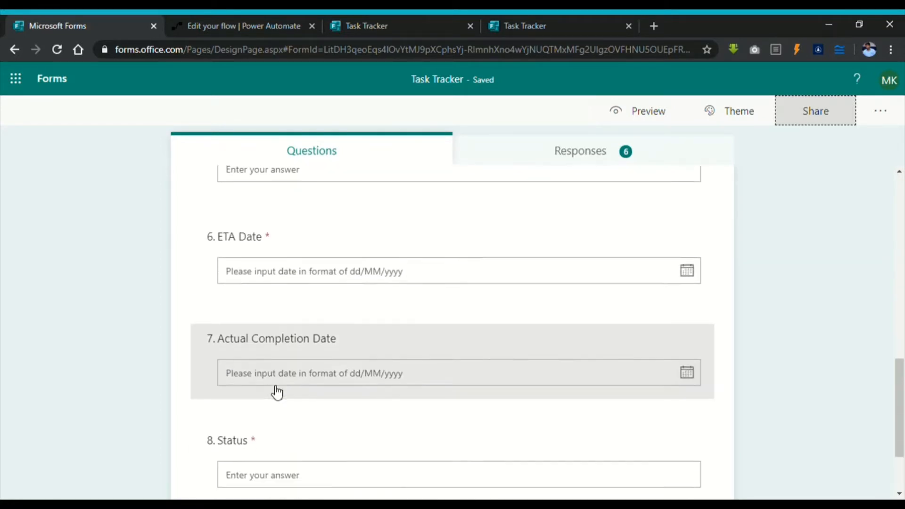
scroll(276, 393, down, 1)
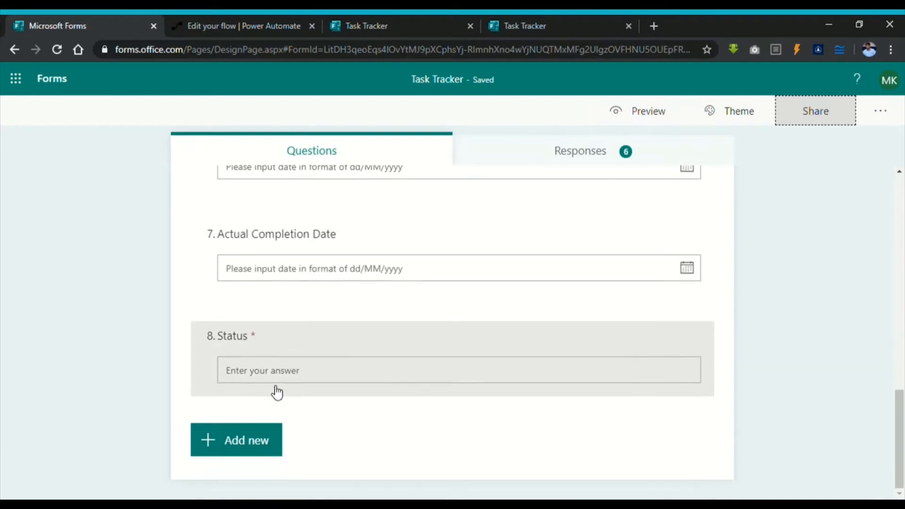
- Add a new text question below Status and delete it again
click(258, 447)
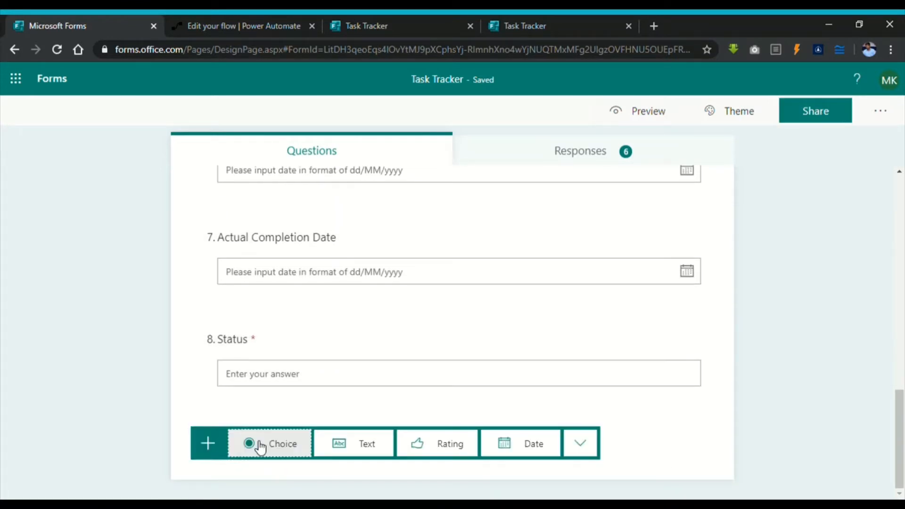
click(386, 453)
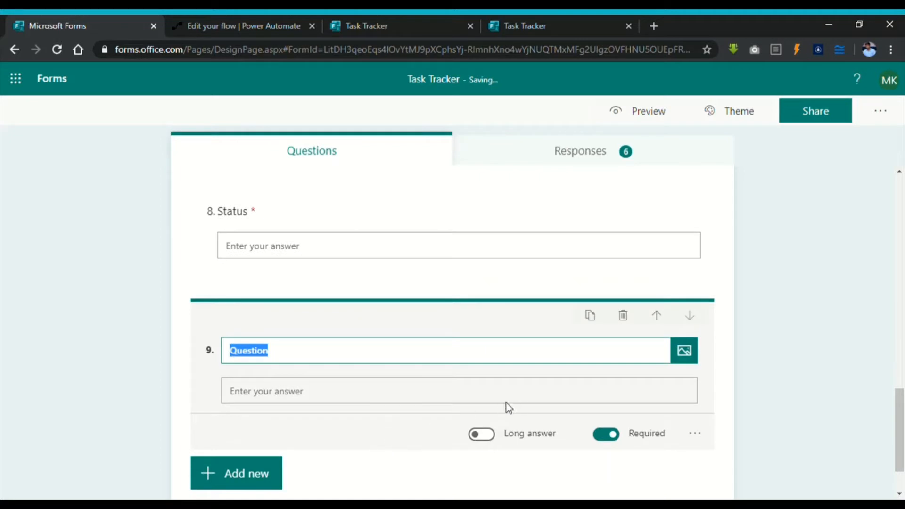
click(624, 316)
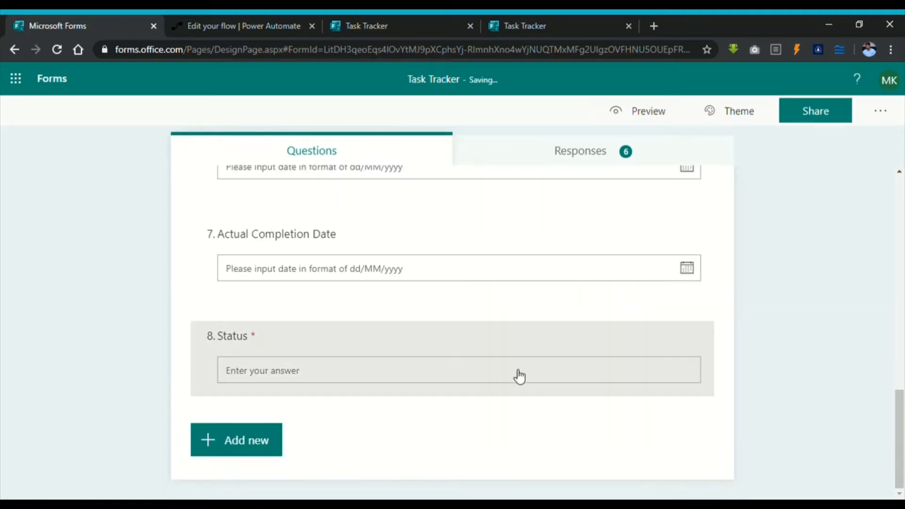
- View the form's response summary and return to its questions
scroll(517, 376, up, 10)
scroll(531, 269, up, 4)
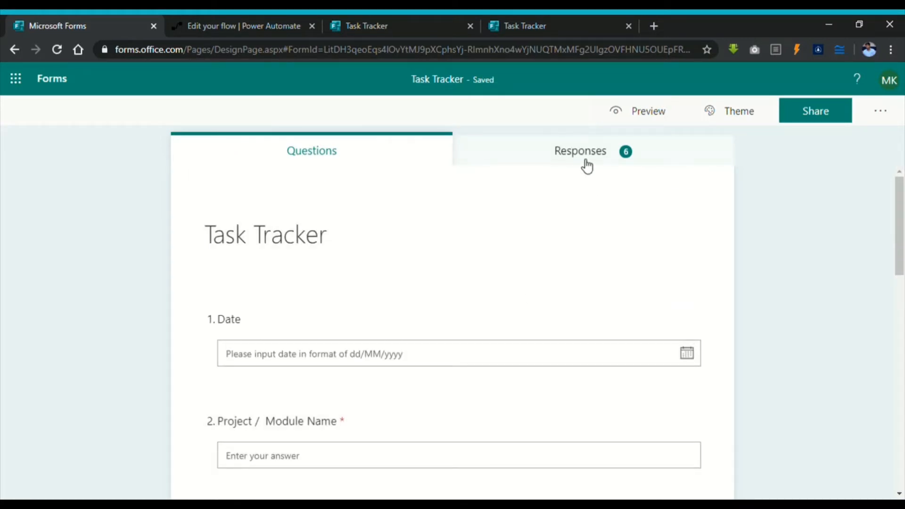
click(586, 165)
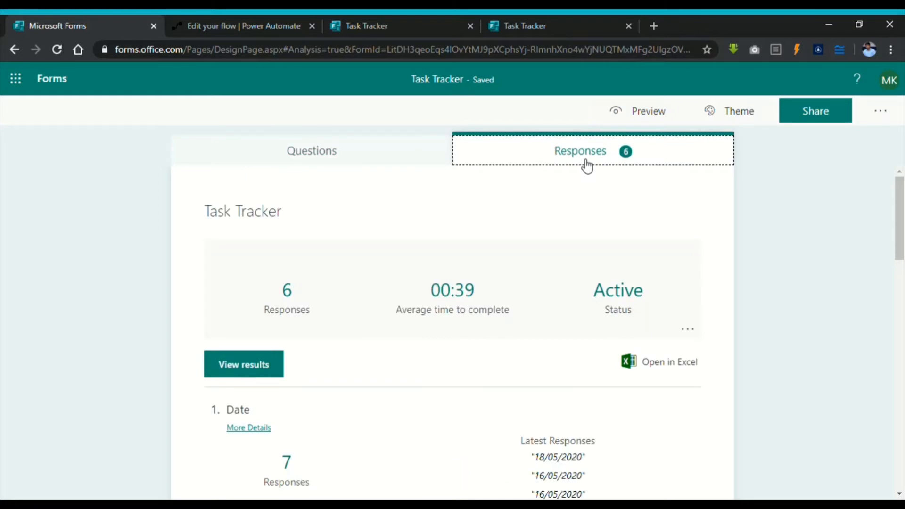
click(403, 155)
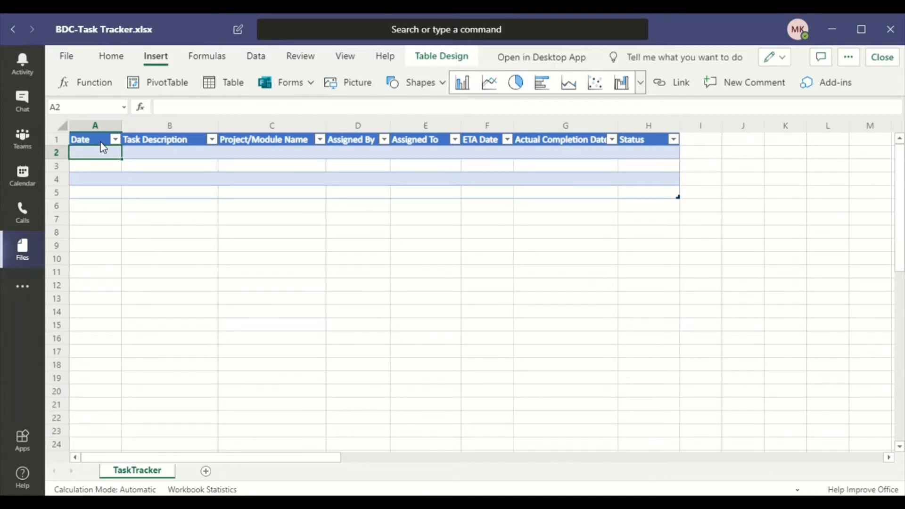
- Examine the header cells from Date to Status in the BDC-Task Tracker.xlsx table in Teams
drag(101, 140, 631, 141)
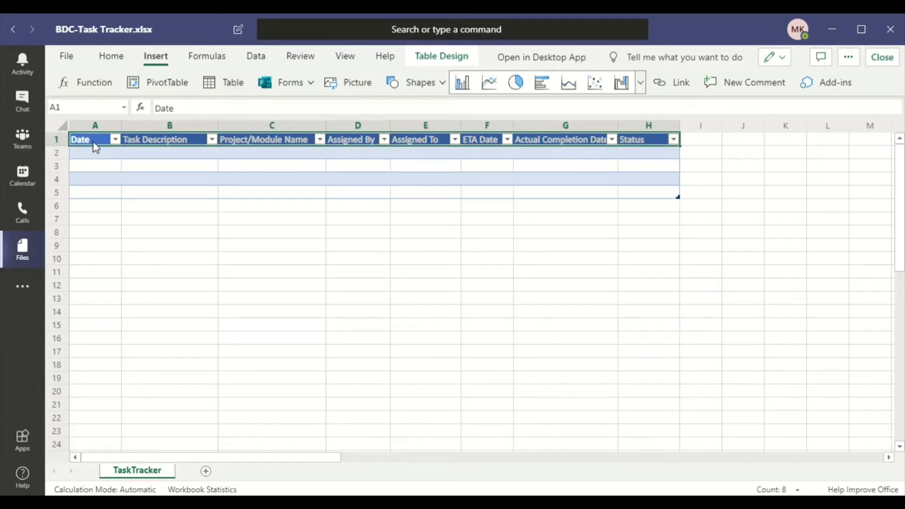
click(571, 181)
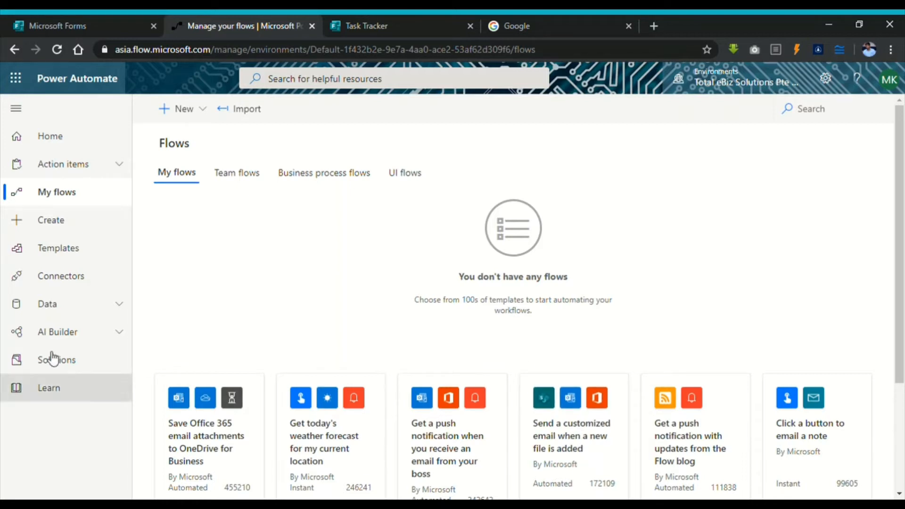
- Start building a new automated flow in Power Automate and name it Task Tracker
click(74, 233)
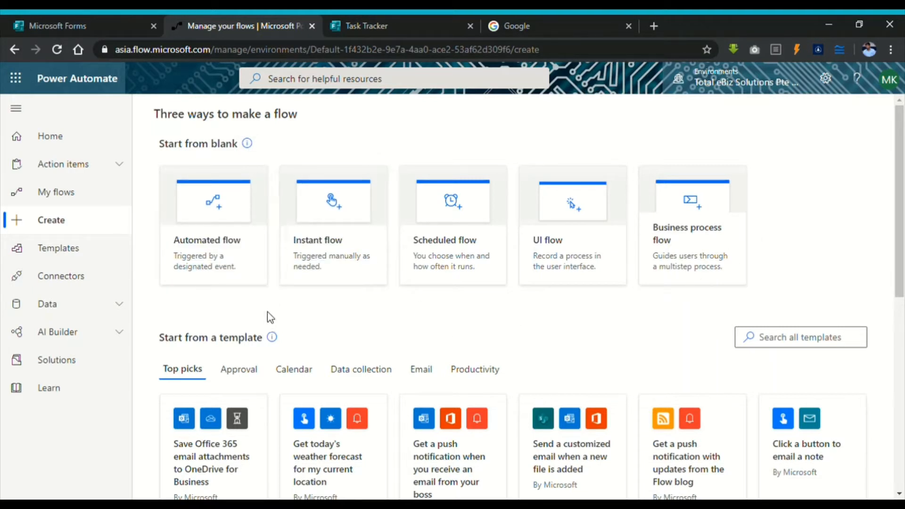
click(227, 204)
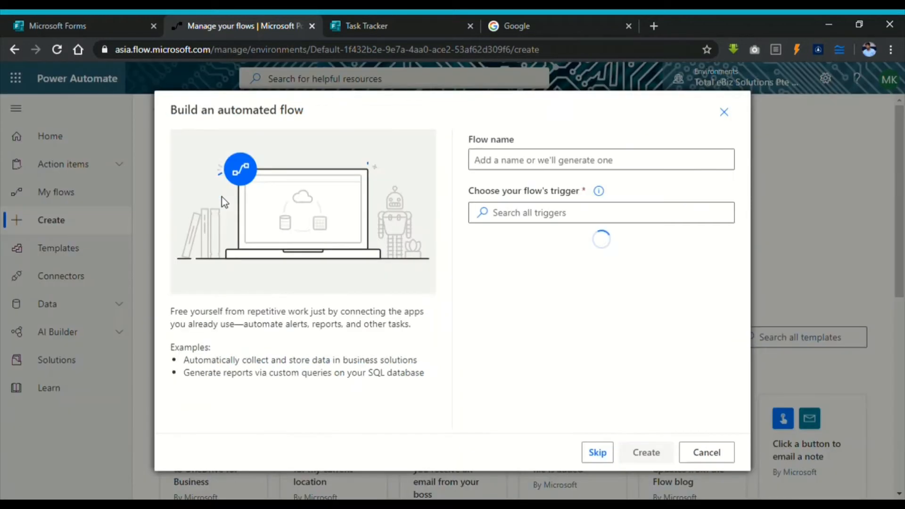
click(506, 173)
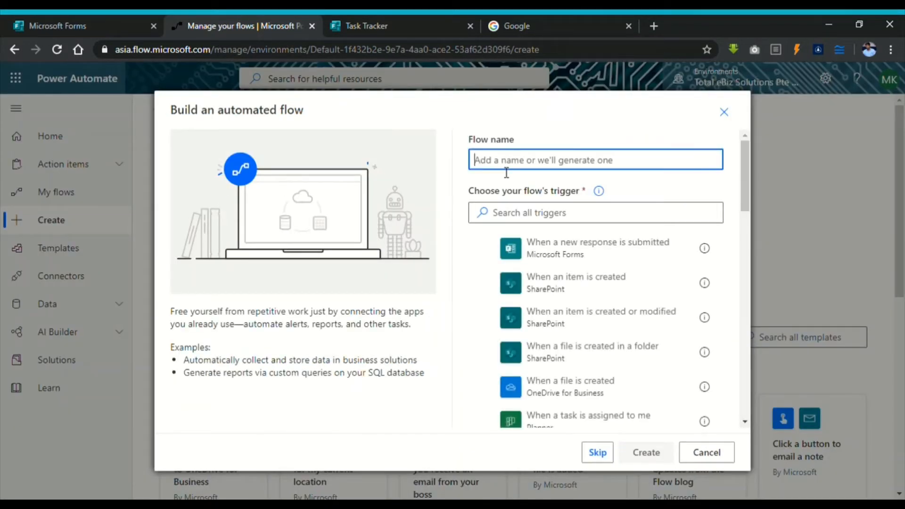
text(T)
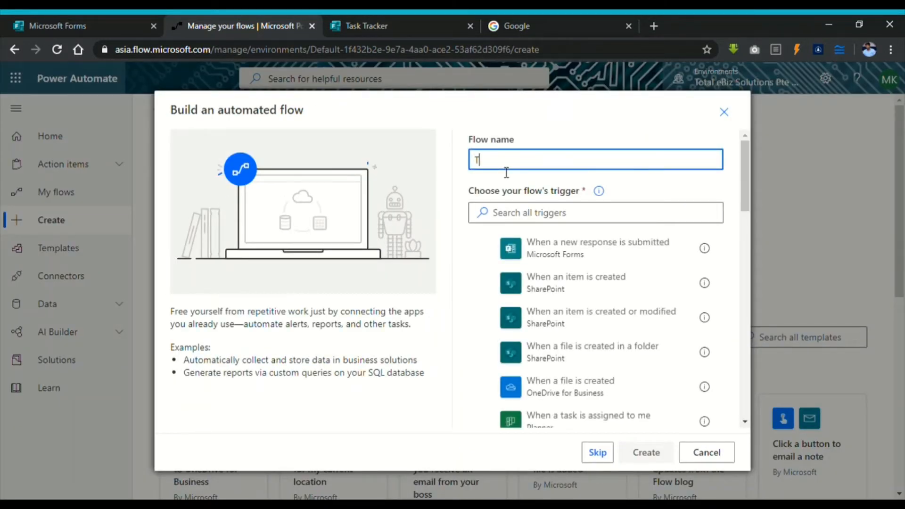
text(ask TRacker)
key(Left)
key(Left)
key(Left)
key(Left)
key(Left)
key(BackSpace)
text(r)
- Choose the Microsoft Forms trigger "When a new response is submitted" and create the flow
click(565, 217)
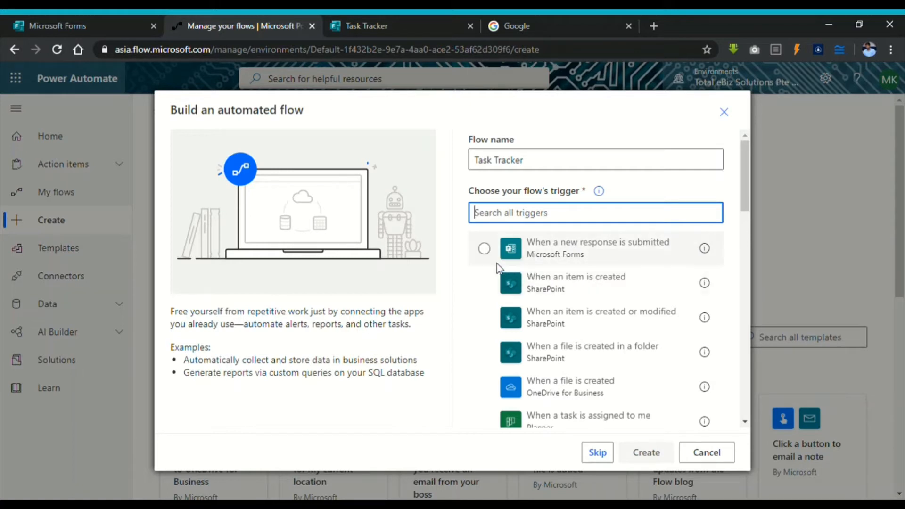
click(485, 255)
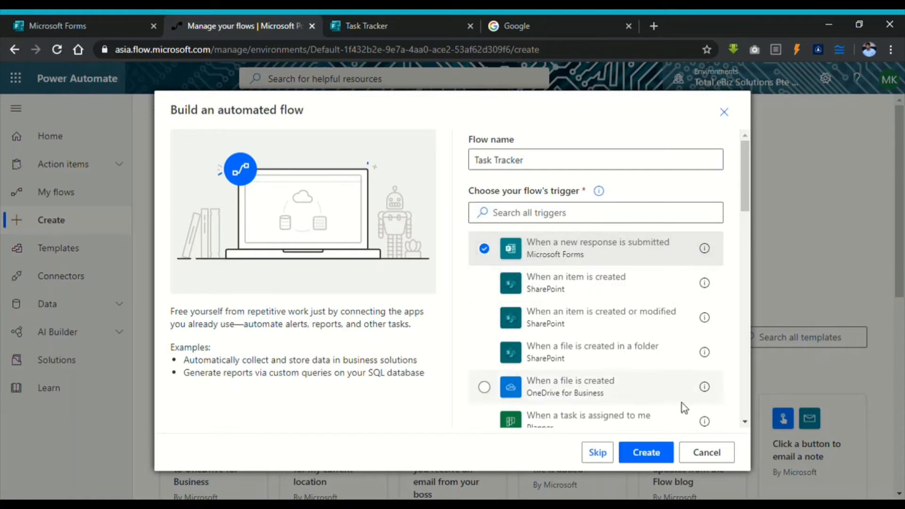
click(659, 454)
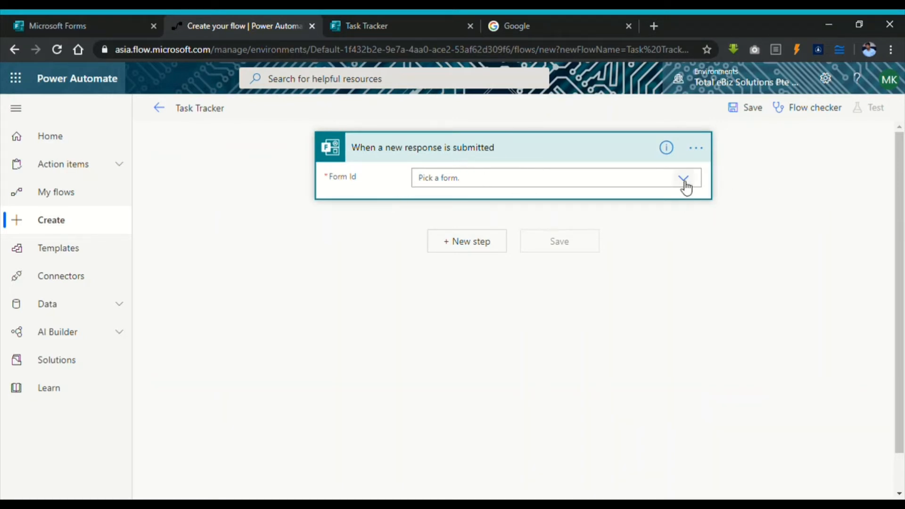
- Check the form in Microsoft Forms and set the trigger's Form Id to Task Tracker in Power Automate
click(55, 24)
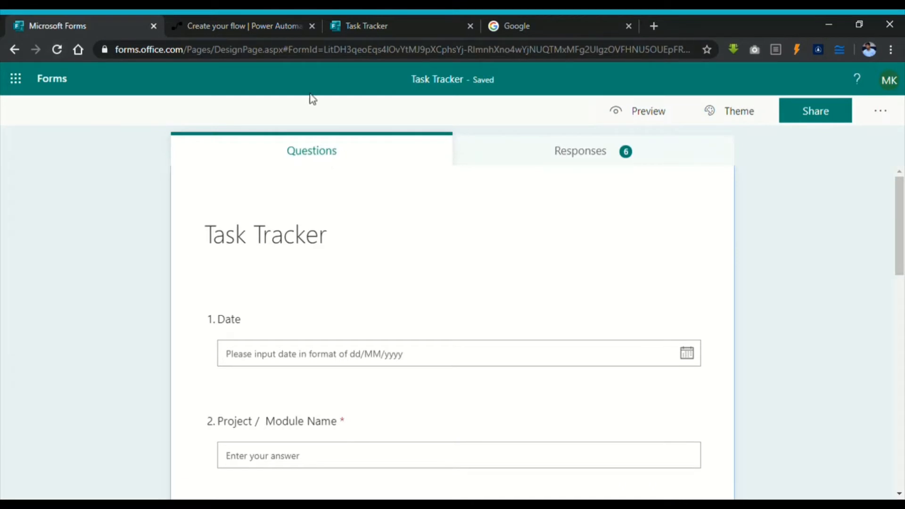
click(216, 23)
click(688, 179)
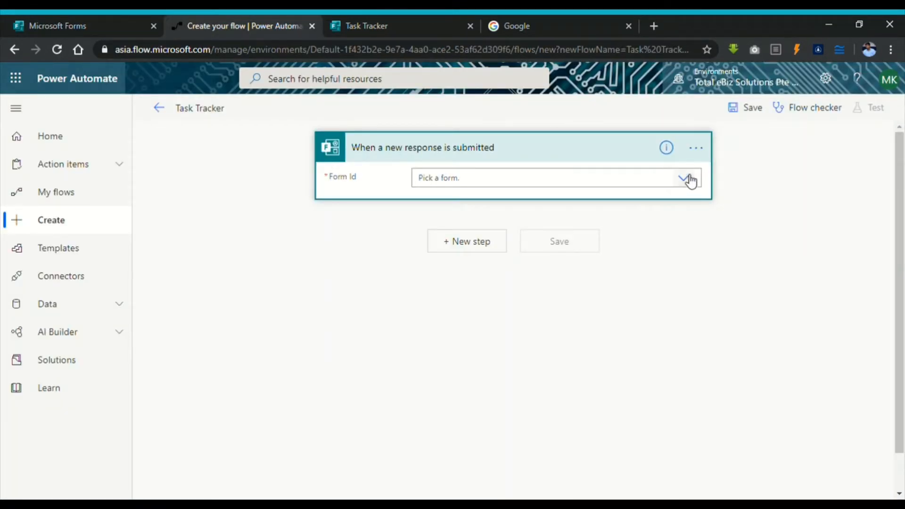
click(616, 203)
- Add a new flow step with the Microsoft Forms action "Get response details", searching the connectors for "form"
click(484, 247)
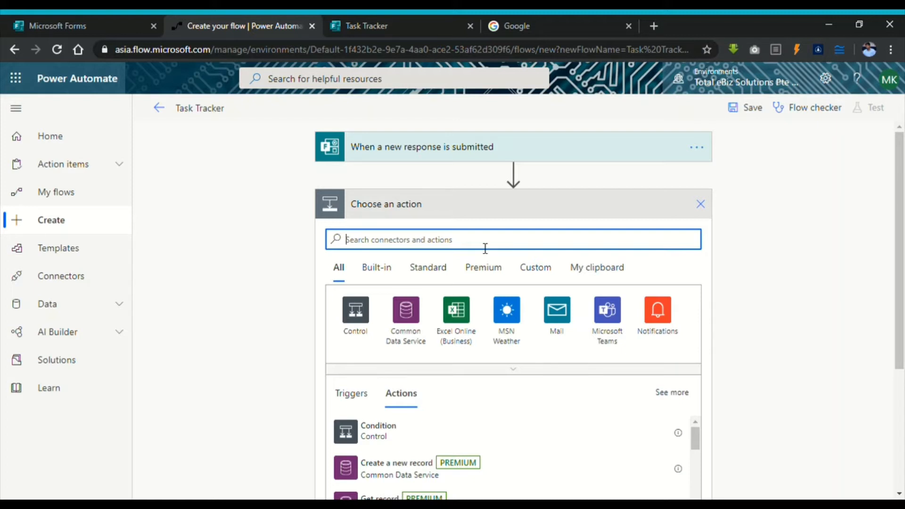
text(form)
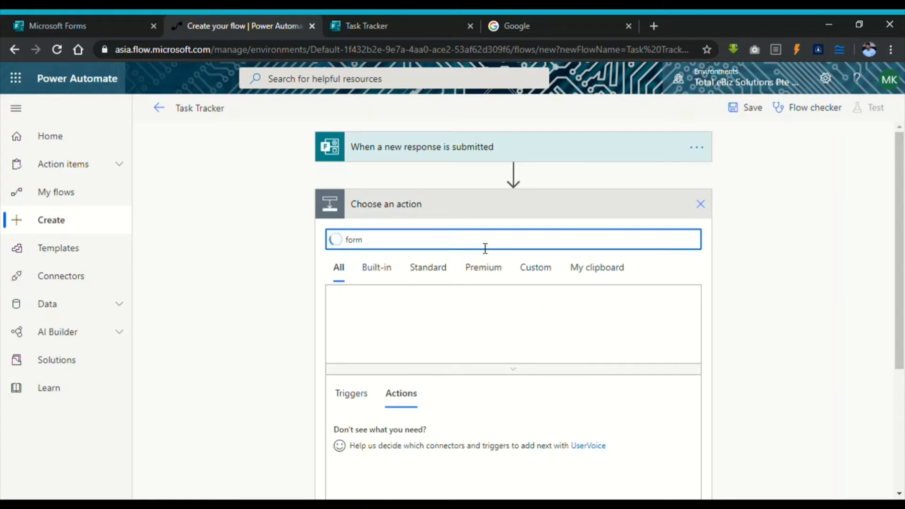
click(359, 312)
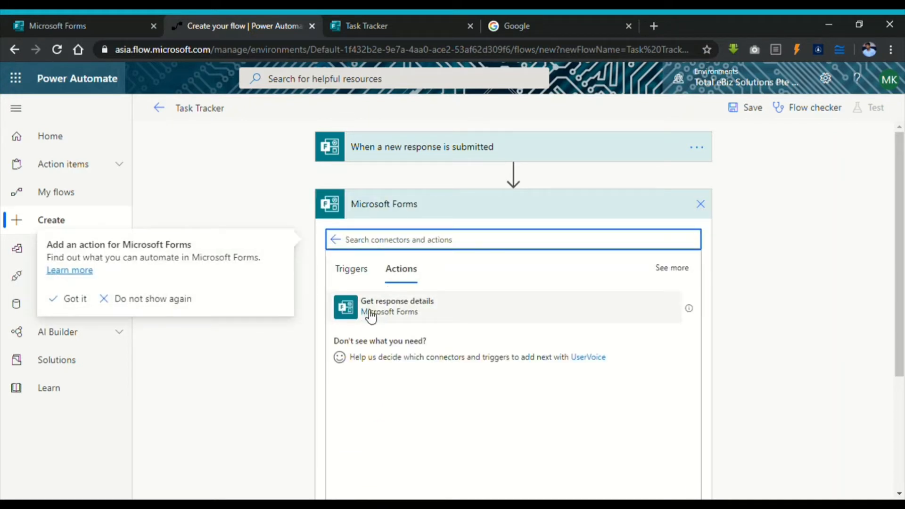
click(372, 315)
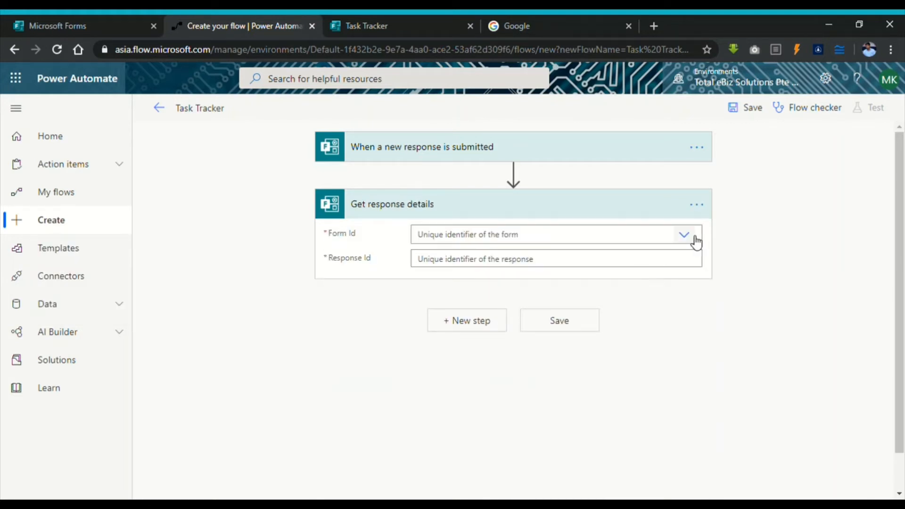
- Set the response details' Form Id to Task Tracker and Response Id to the dynamic value "List of response notifications Response Id"
click(697, 239)
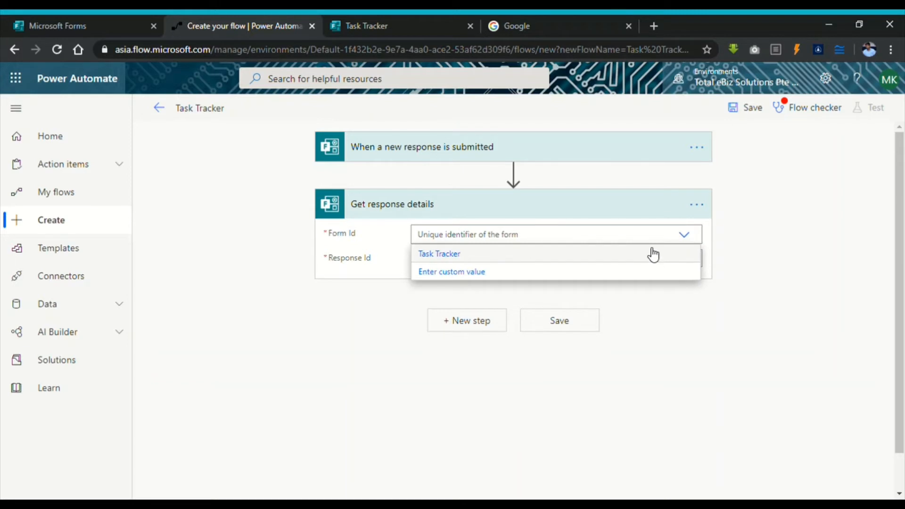
click(655, 258)
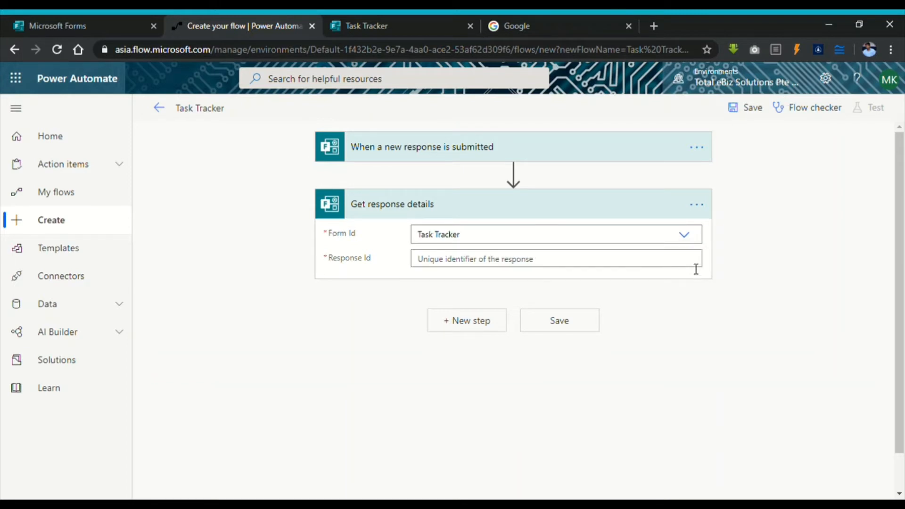
click(696, 269)
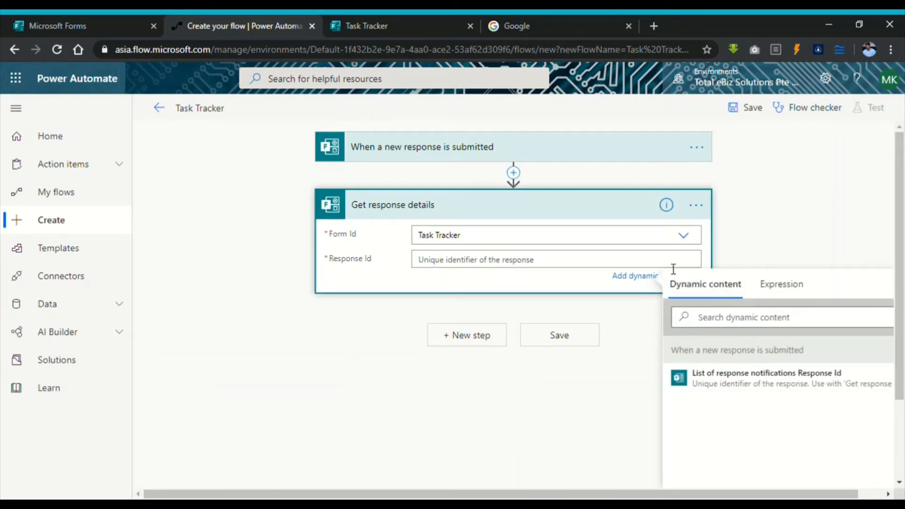
click(743, 387)
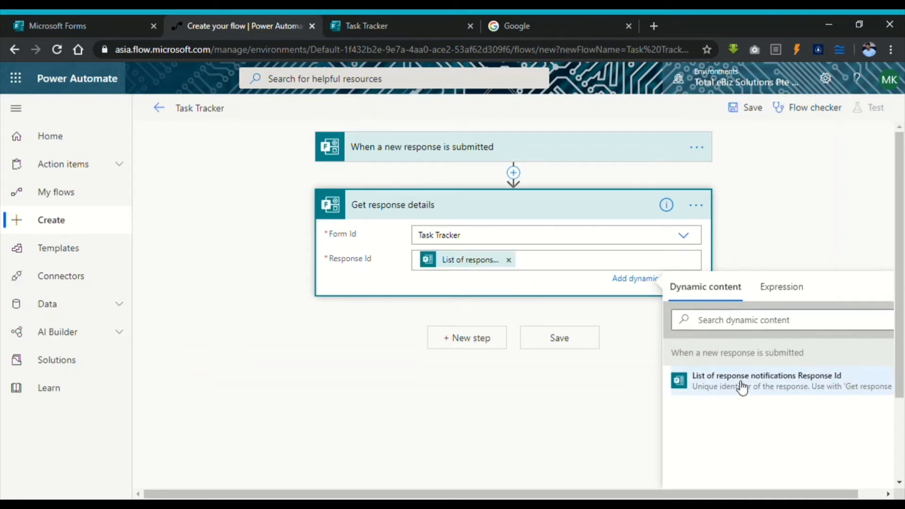
click(595, 412)
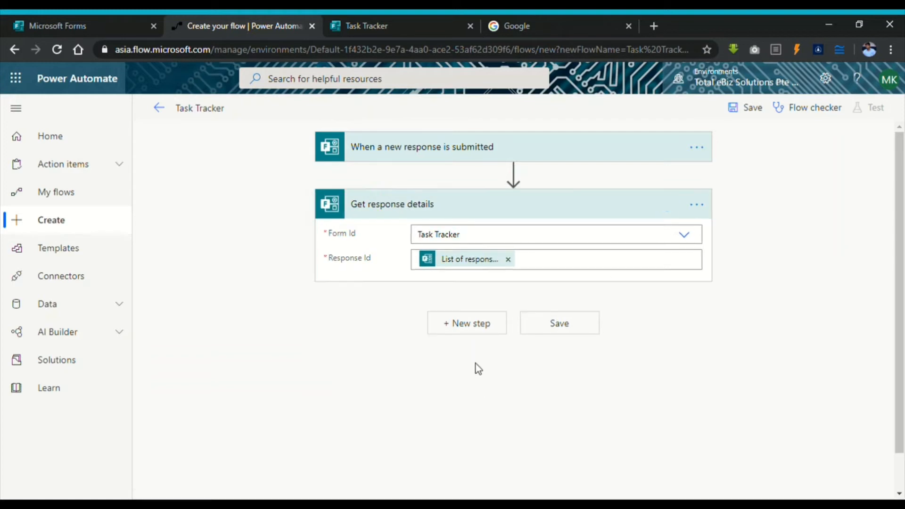
- Add a new flow step with the Excel Online (Business) action "Add a row into a table"
click(475, 333)
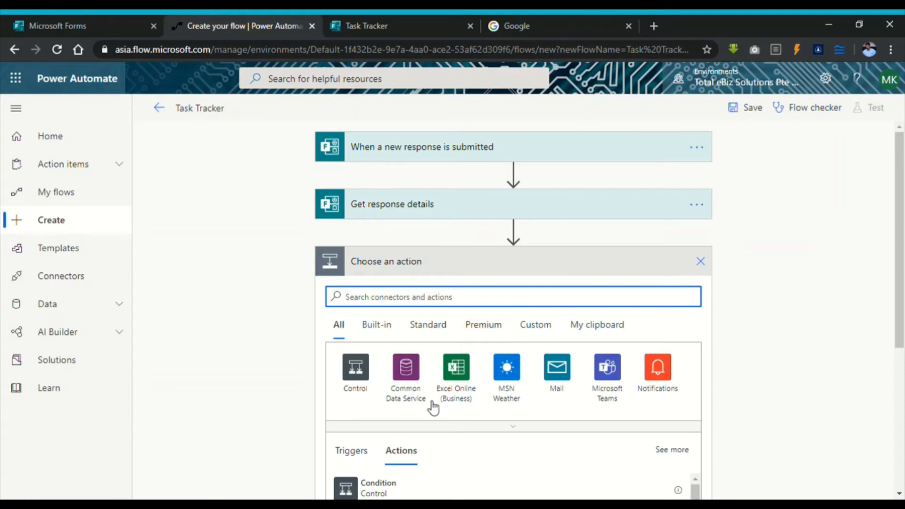
click(447, 383)
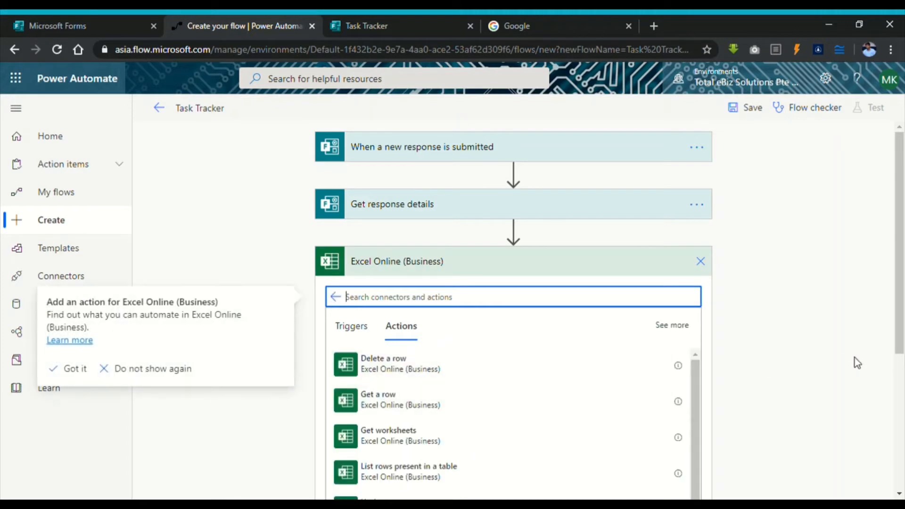
scroll(822, 387, down, 2)
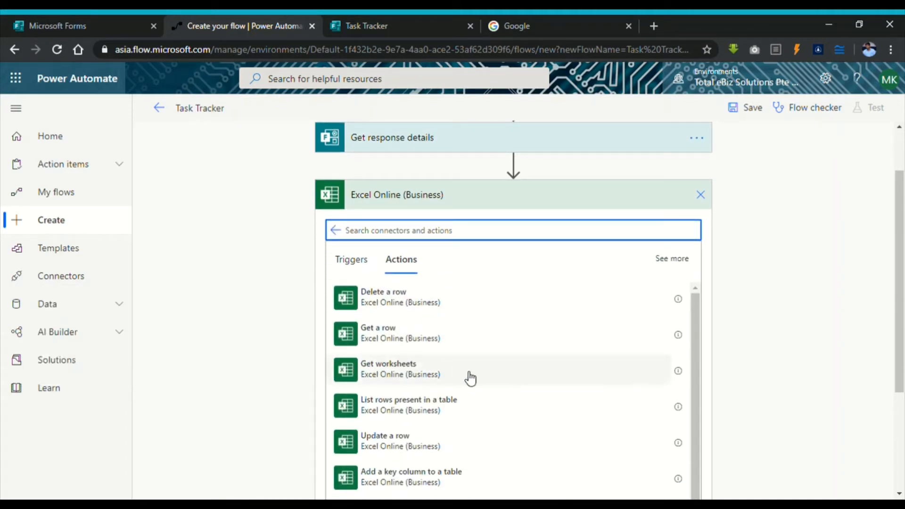
scroll(469, 378, down, 2)
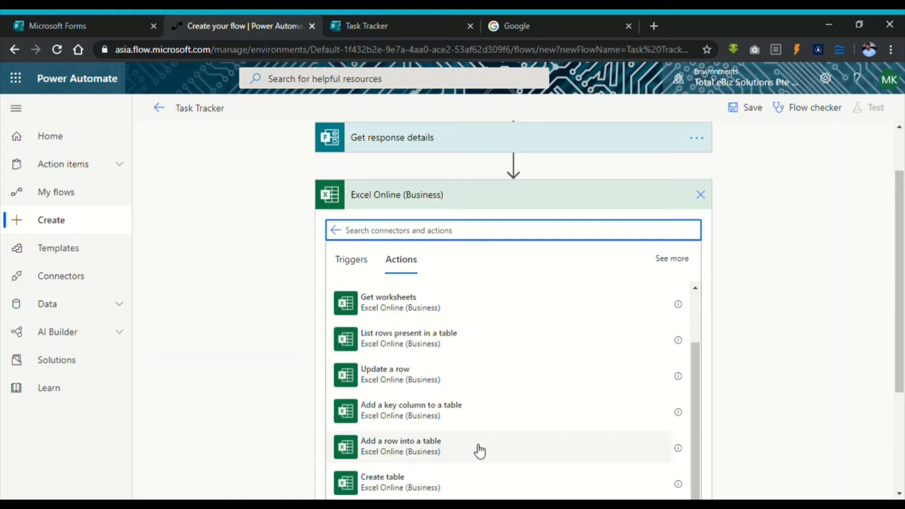
click(480, 452)
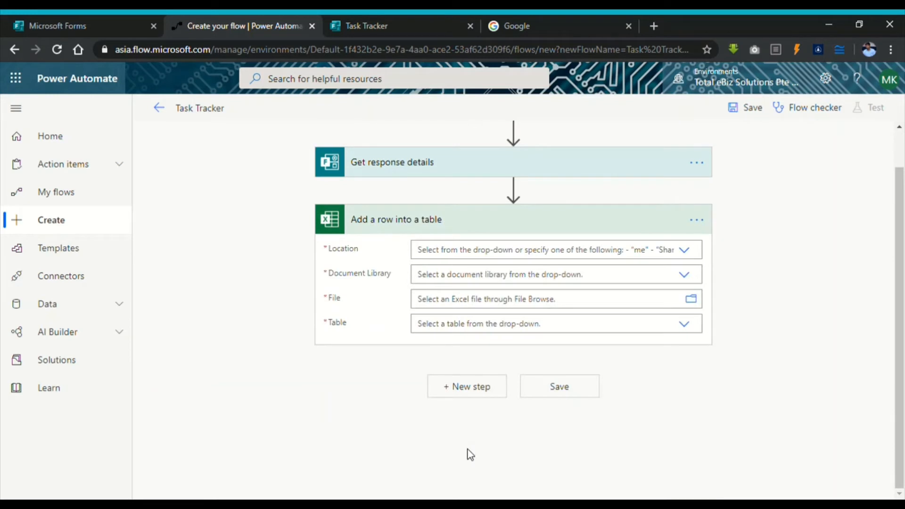
- Set the Excel action's Location to Group - TestTwitter and its Document Library to Documents
click(693, 255)
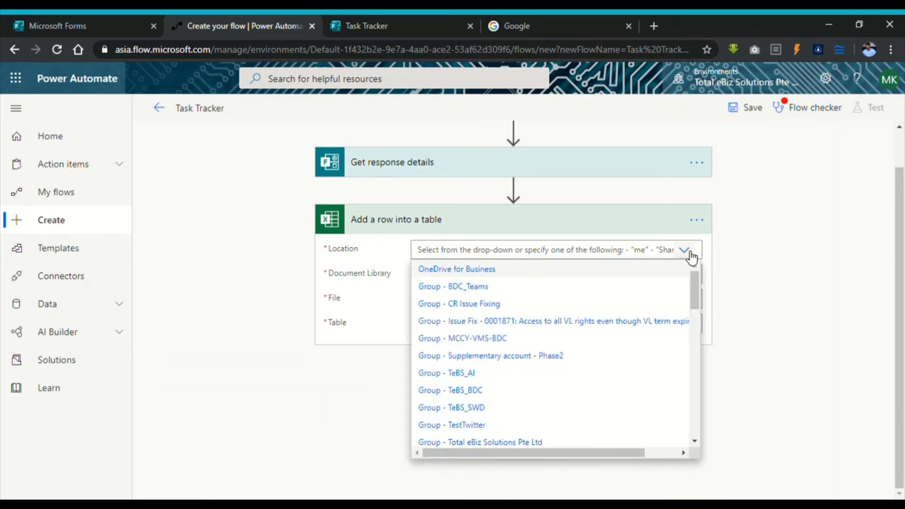
scroll(663, 340, down, 2)
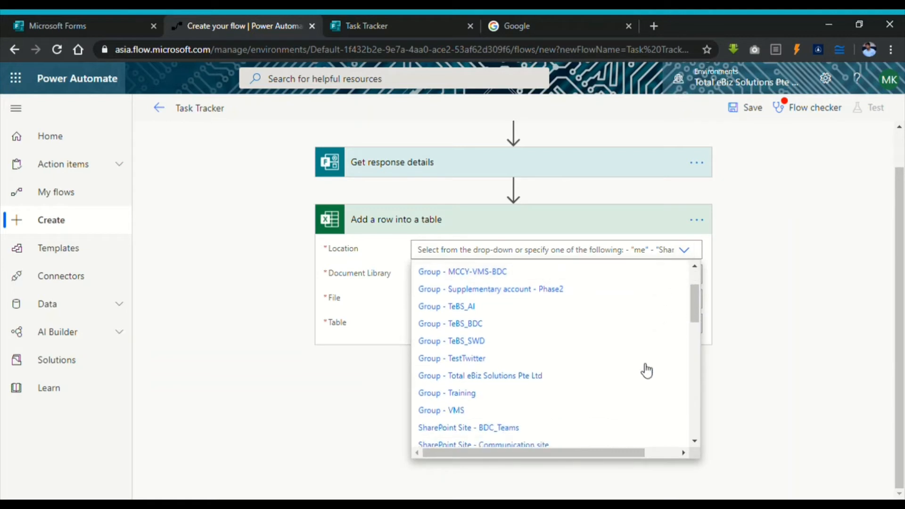
click(471, 359)
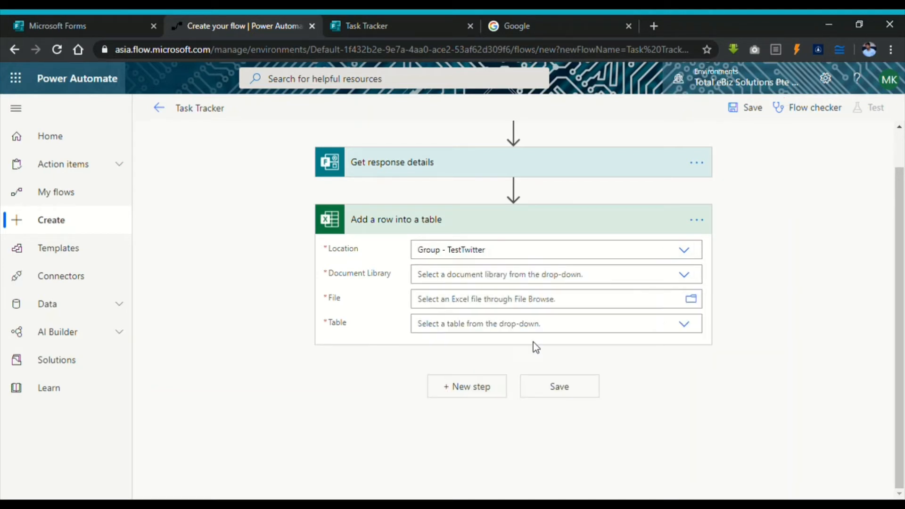
click(687, 278)
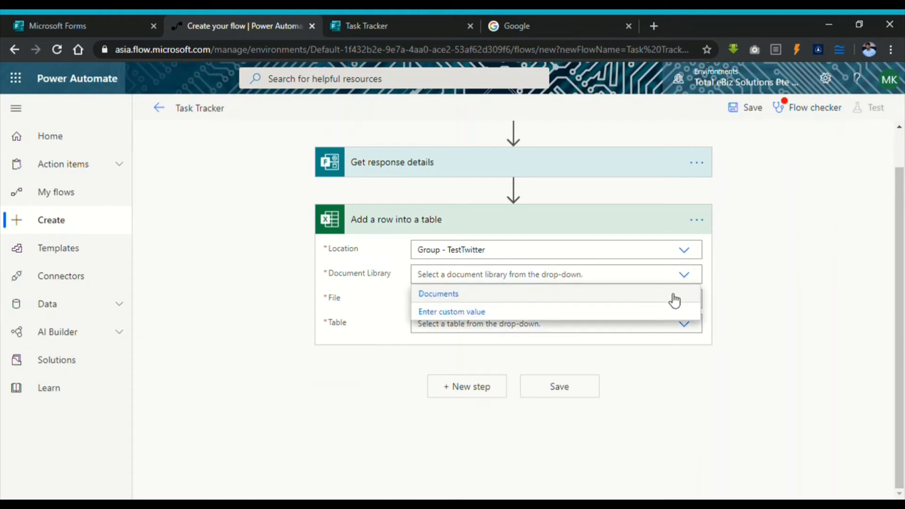
click(675, 297)
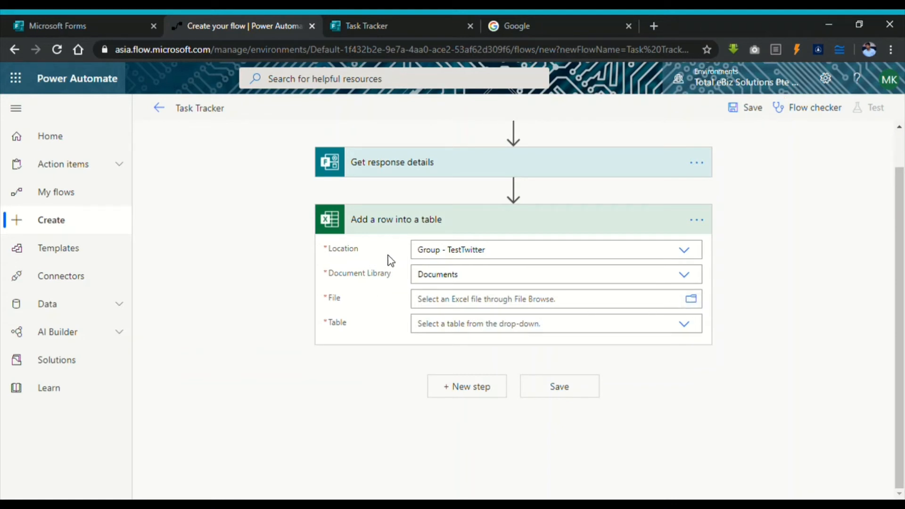
- Set the Excel action's File to /General/BDC-Task Tracker.xlsx and its Table to Table2
click(696, 304)
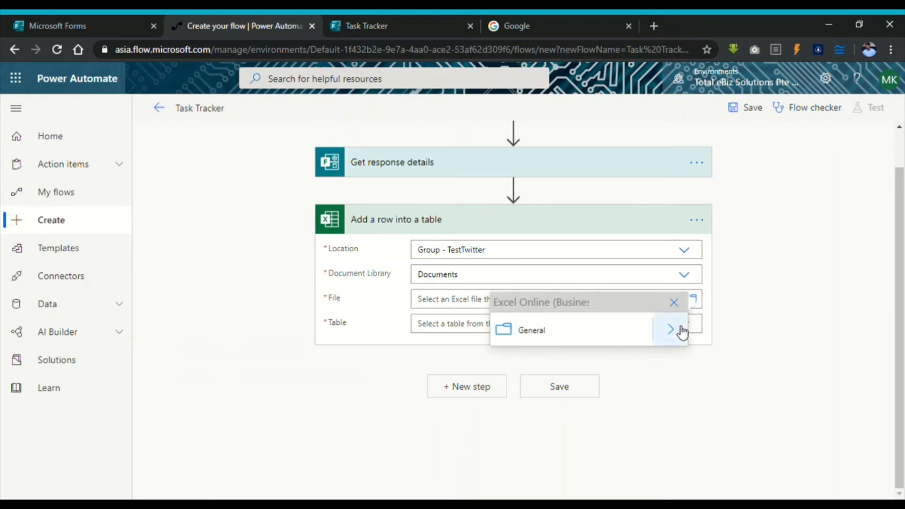
click(680, 330)
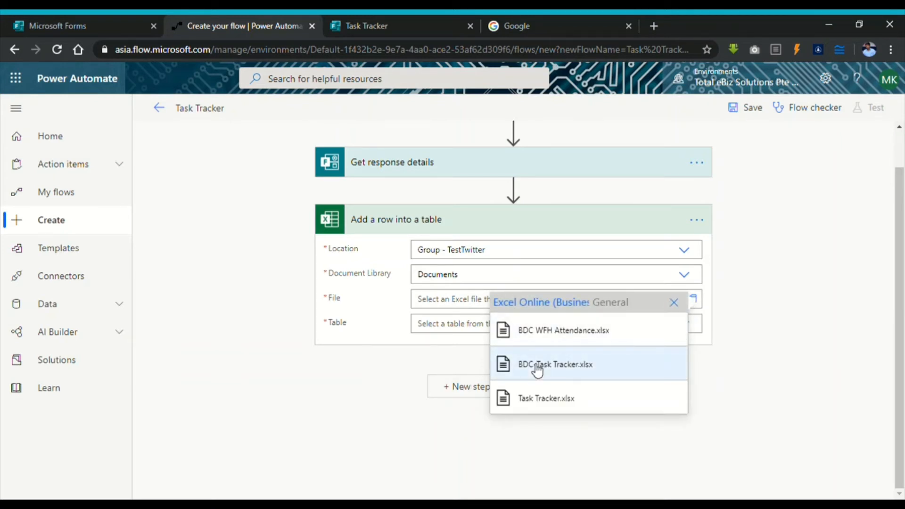
click(537, 369)
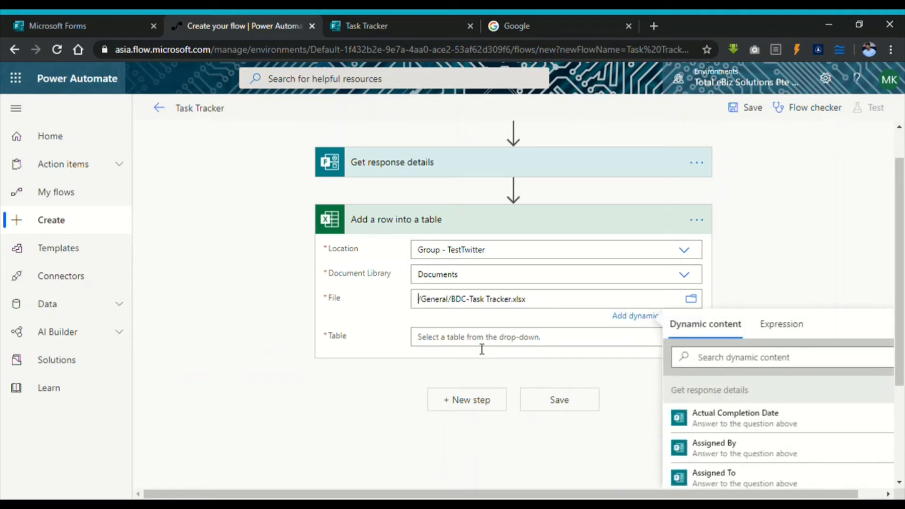
click(482, 348)
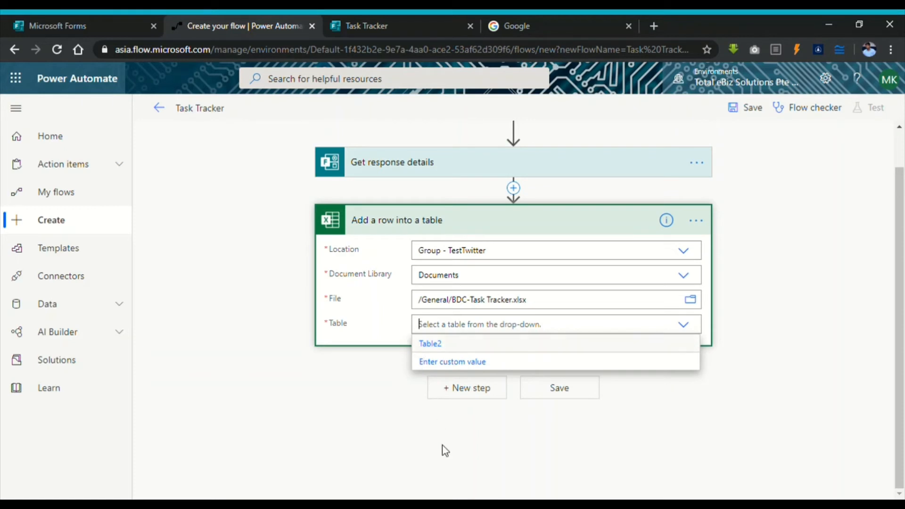
click(455, 505)
click(617, 346)
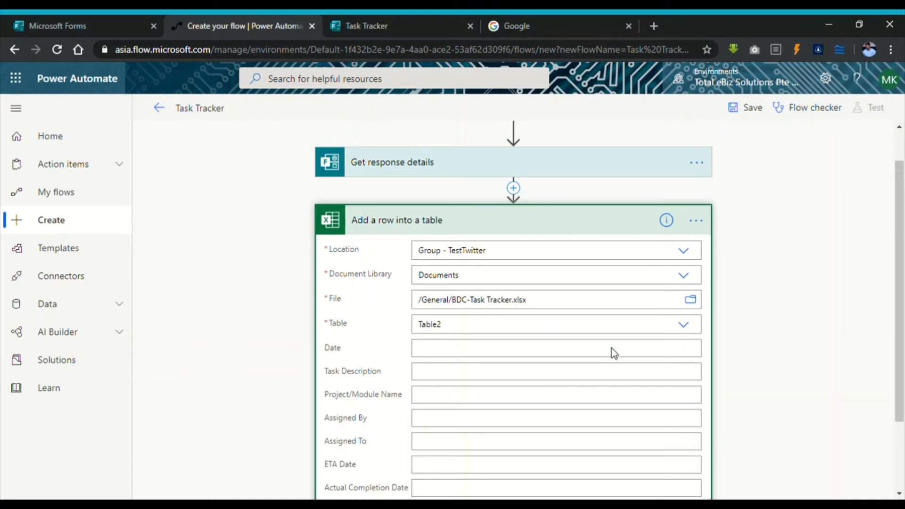
- Map the Date, Task Description and Project/Module Name columns to the matching dynamic values from the form response details
scroll(612, 348, down, 2)
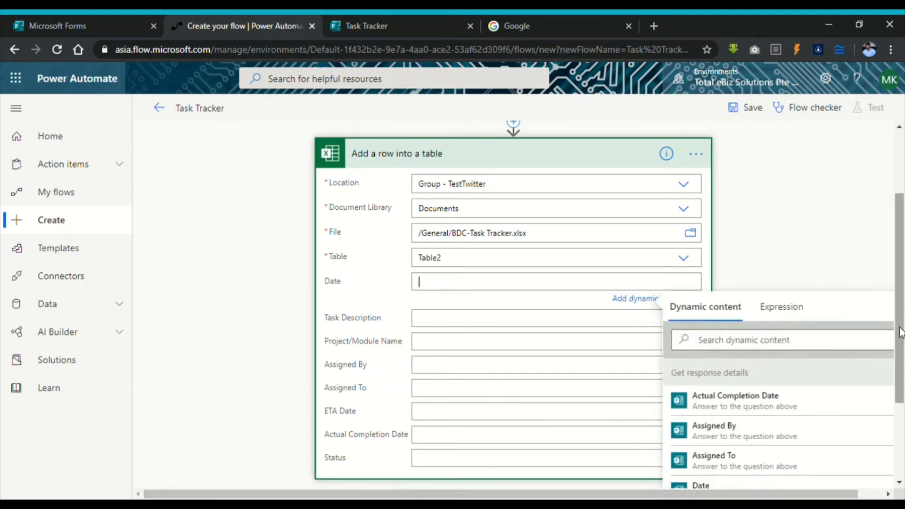
scroll(817, 436, down, 2)
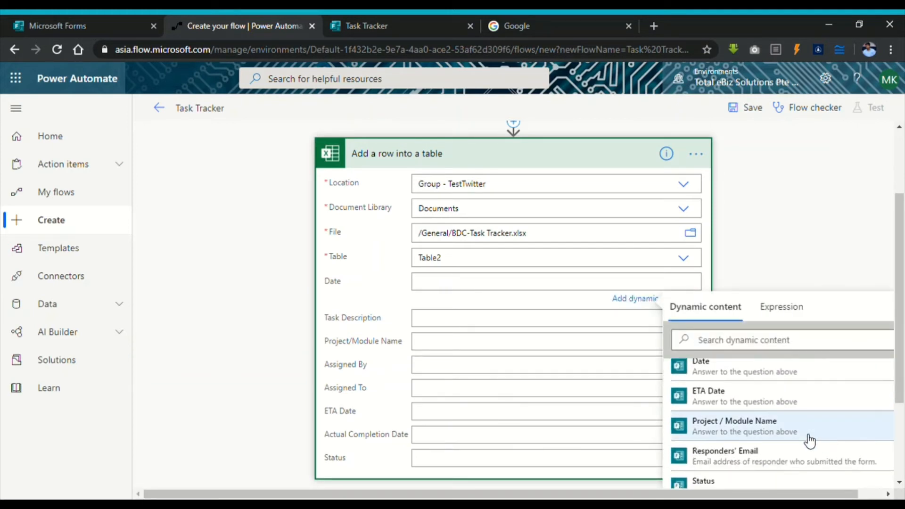
click(728, 370)
click(534, 329)
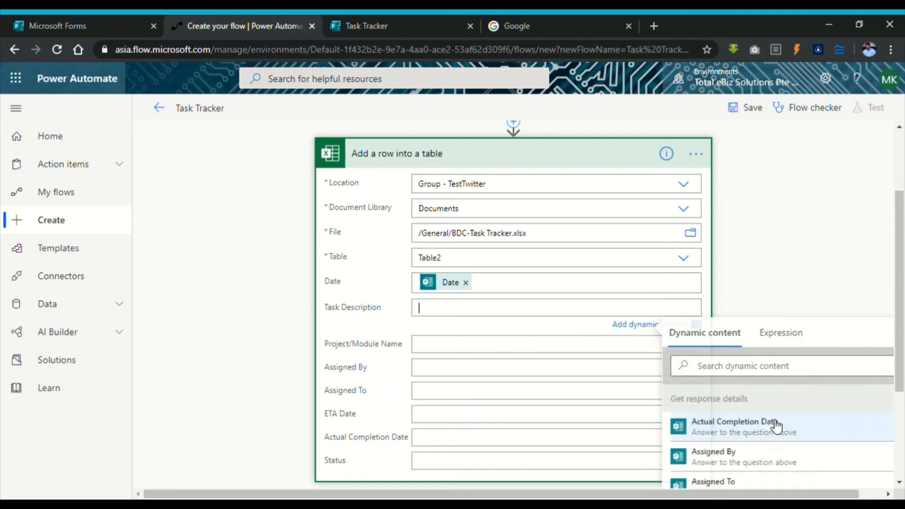
scroll(776, 422, down, 5)
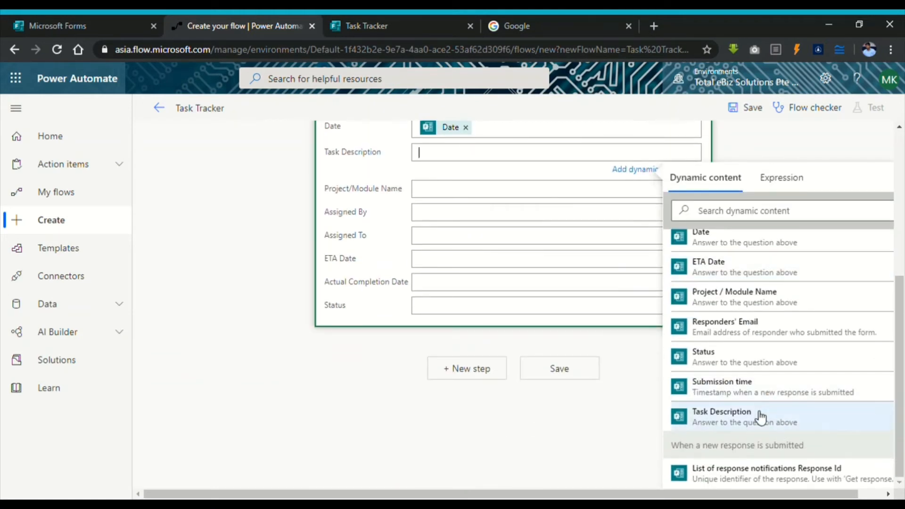
click(763, 418)
click(476, 194)
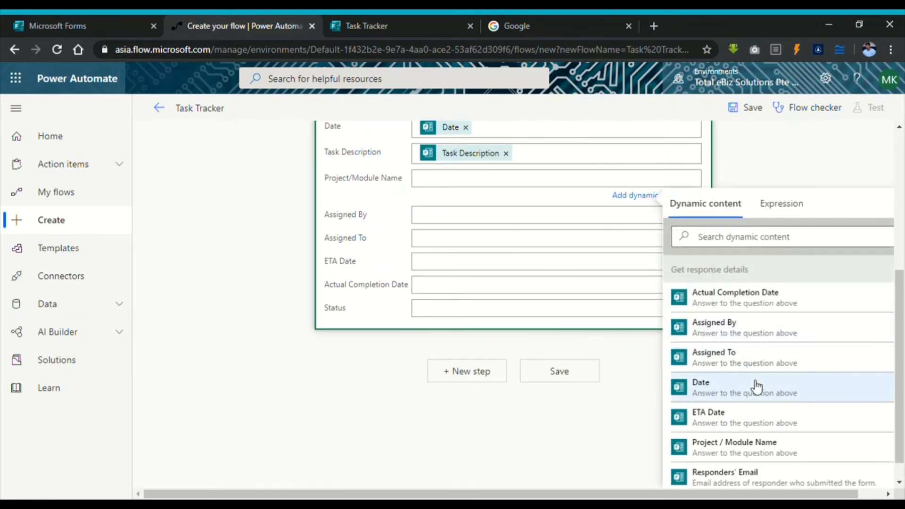
click(754, 446)
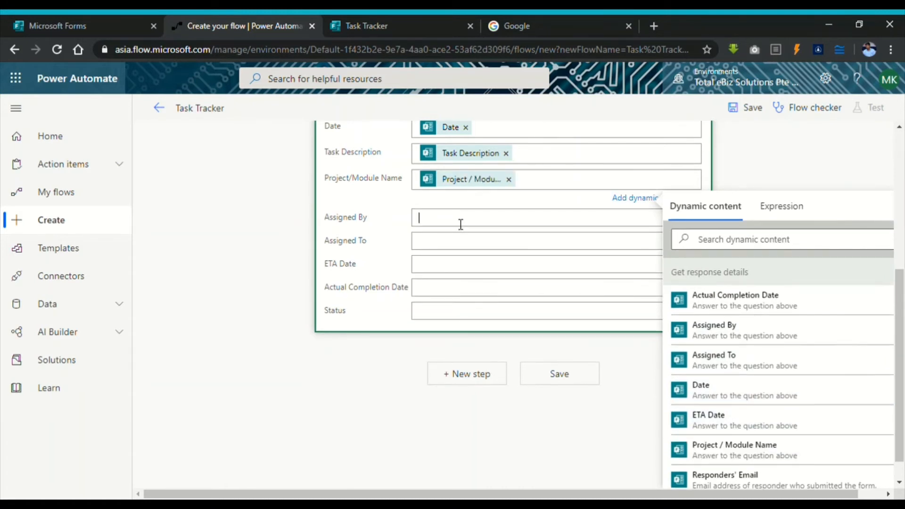
- Fill the Assigned By, Assigned To and ETA Date columns with their matching response-details dynamic values
click(762, 368)
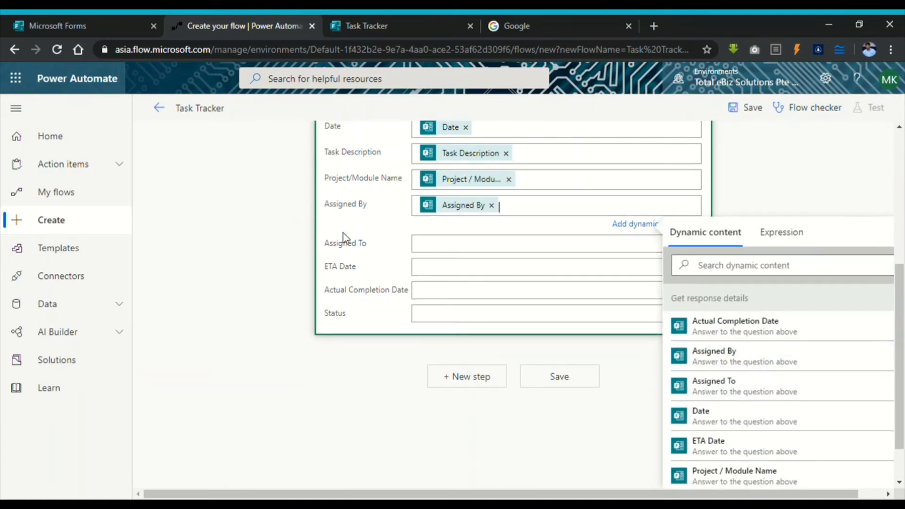
click(431, 249)
click(720, 415)
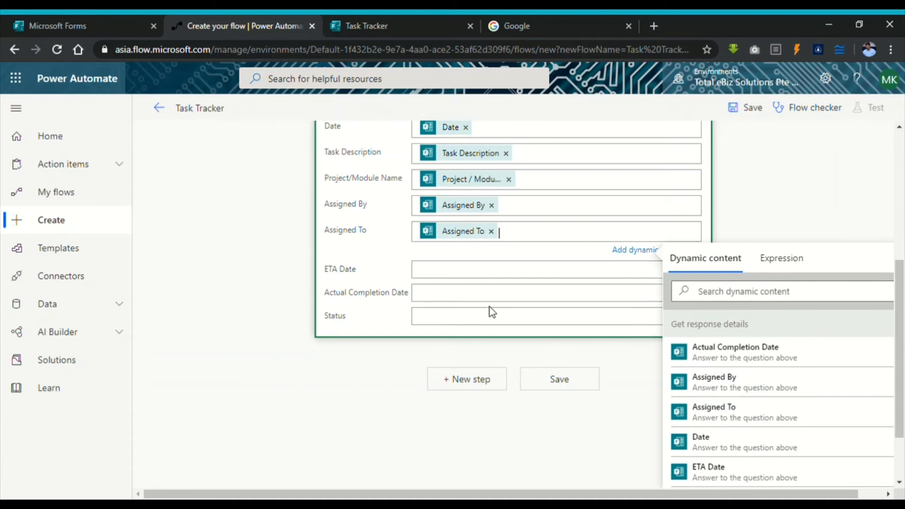
click(503, 271)
scroll(725, 443, down, 2)
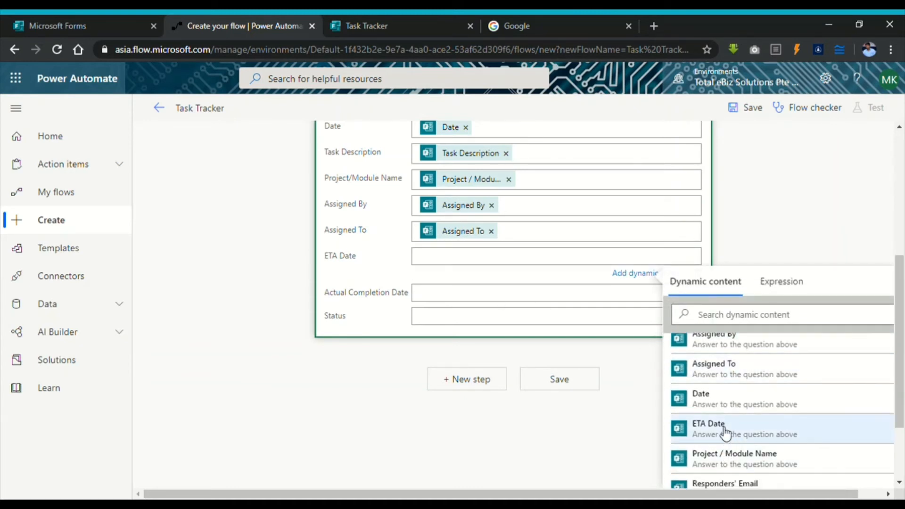
click(726, 433)
- Map the Actual Completion Date and Status columns to the dynamic values of the same names
click(445, 302)
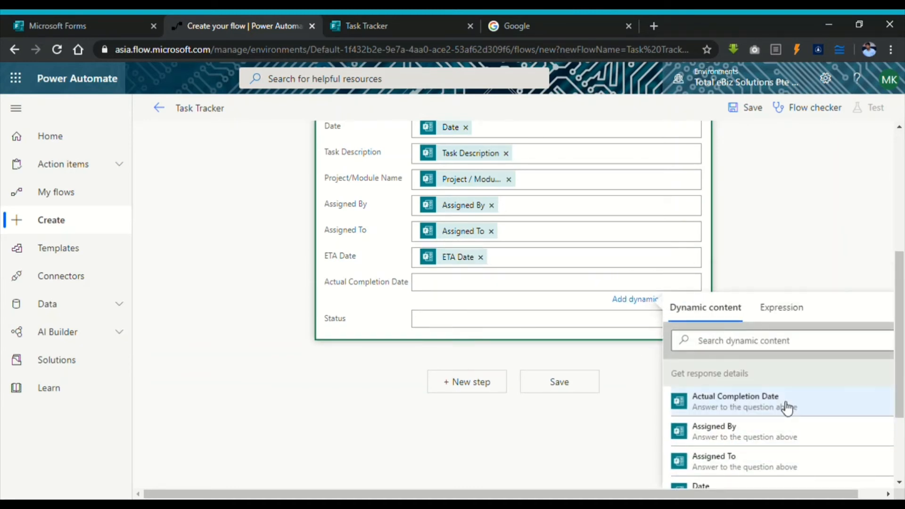
click(787, 408)
scroll(773, 415, down, 3)
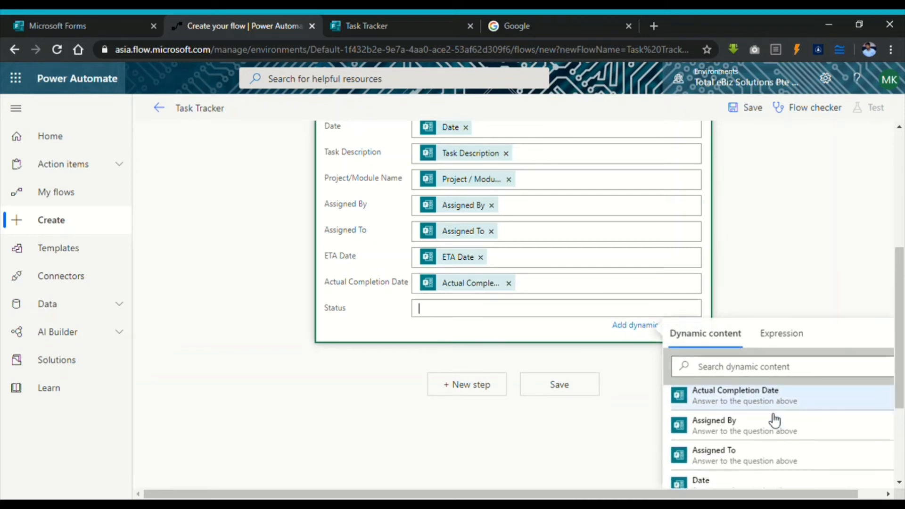
scroll(773, 422, down, 3)
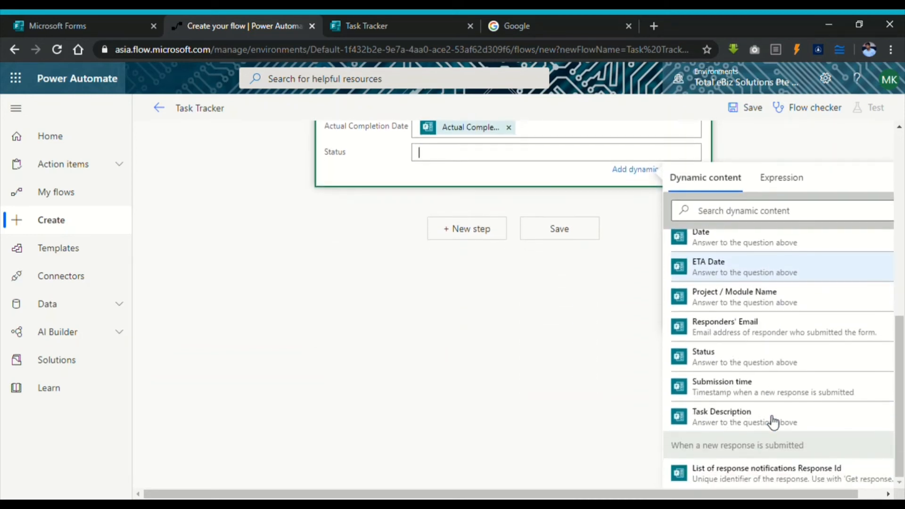
click(734, 363)
click(557, 366)
scroll(544, 411, down, 3)
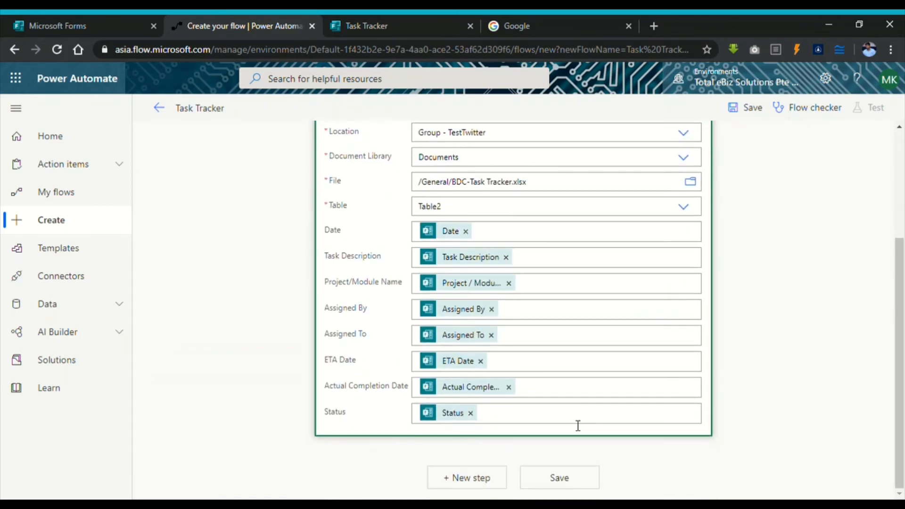
- Save the Task Tracker flow and leave the editor for the My flows list
click(567, 478)
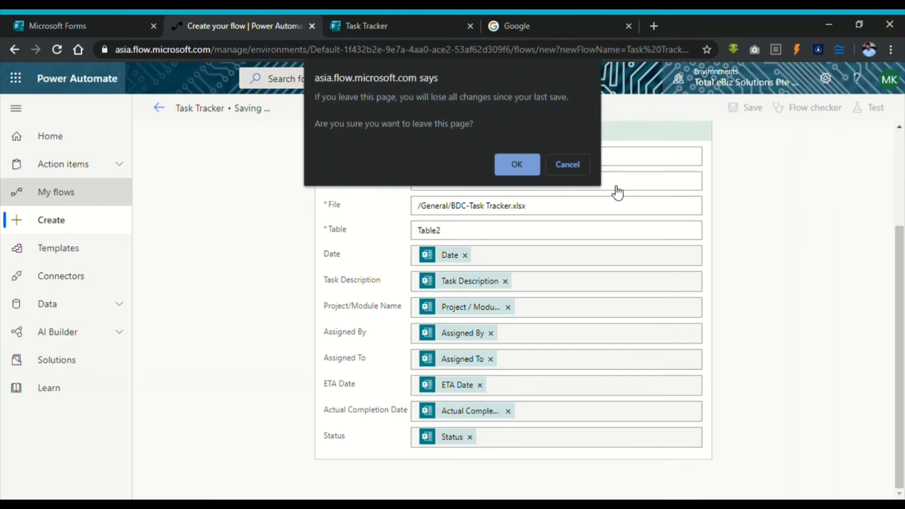
click(558, 163)
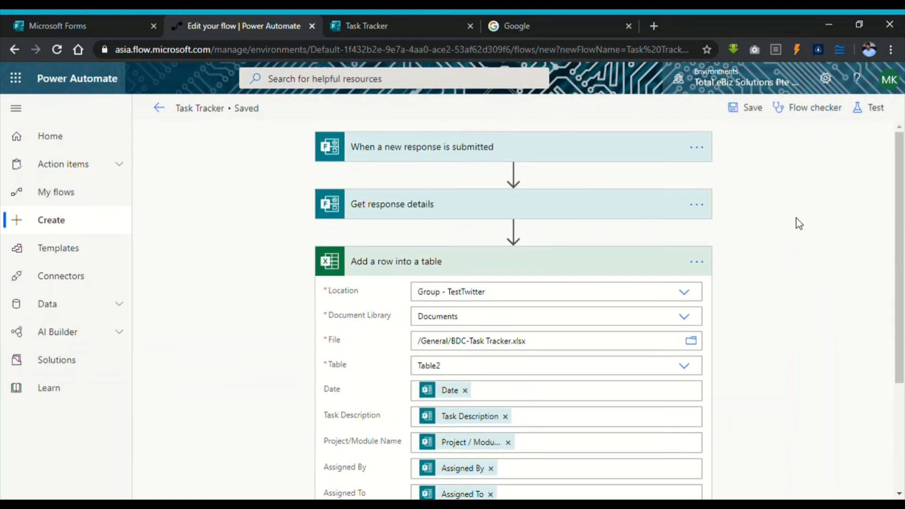
click(731, 113)
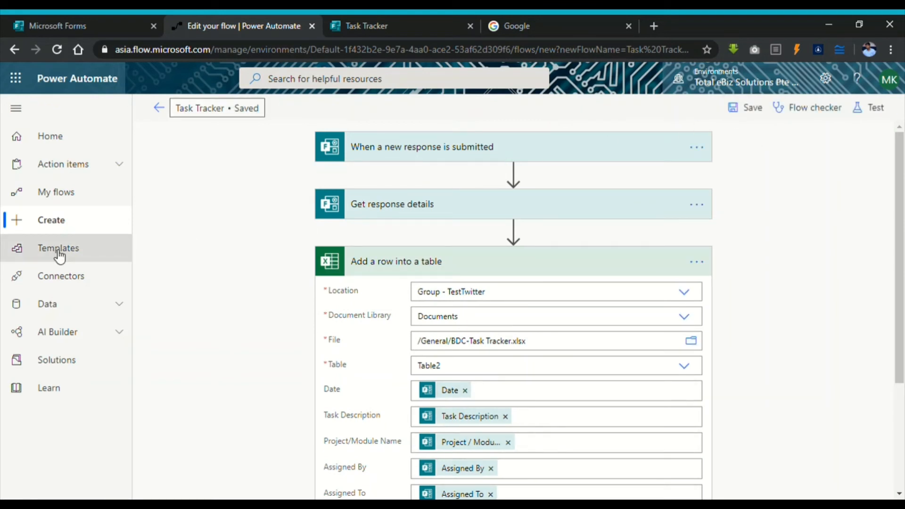
click(66, 202)
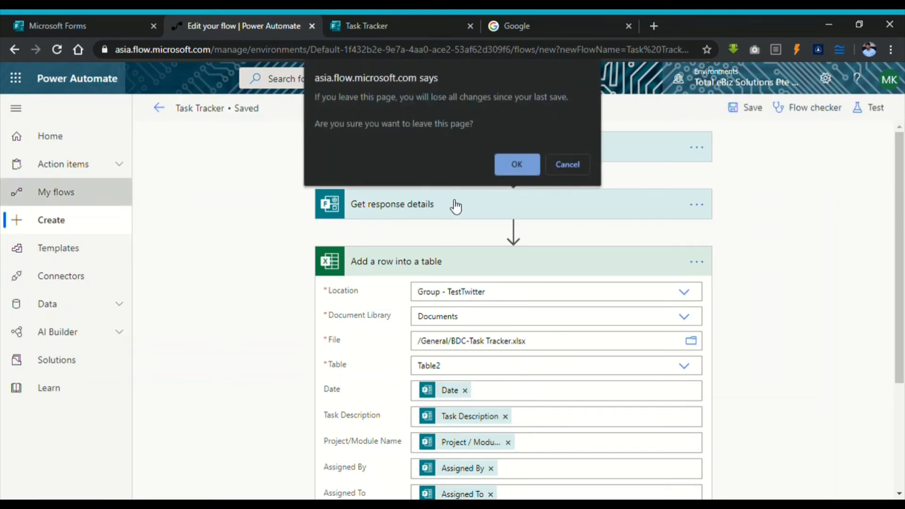
click(510, 175)
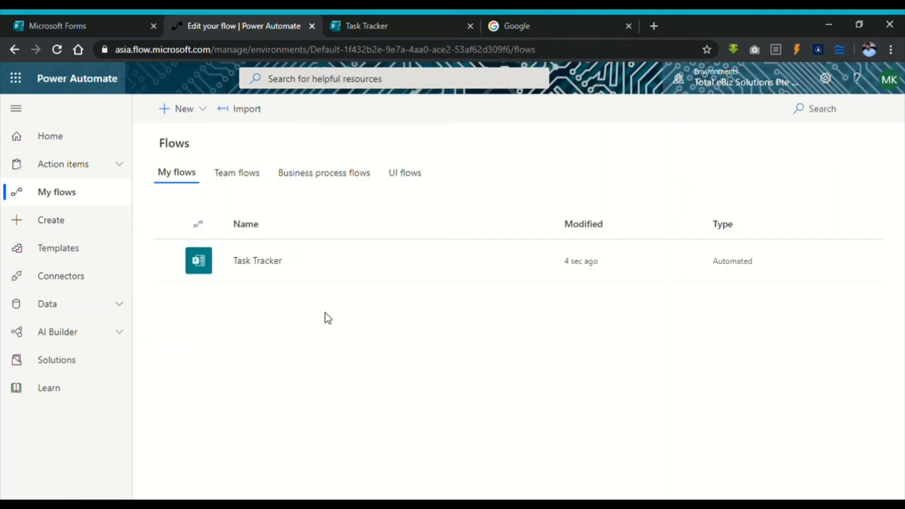
- Switch to the Task Tracker form in Microsoft Forms and copy its response link for people in the organisation
click(85, 21)
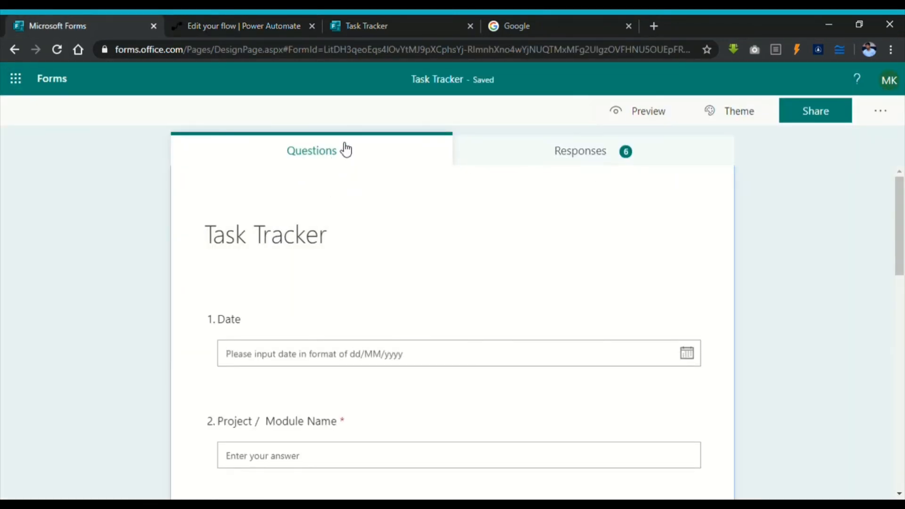
click(820, 123)
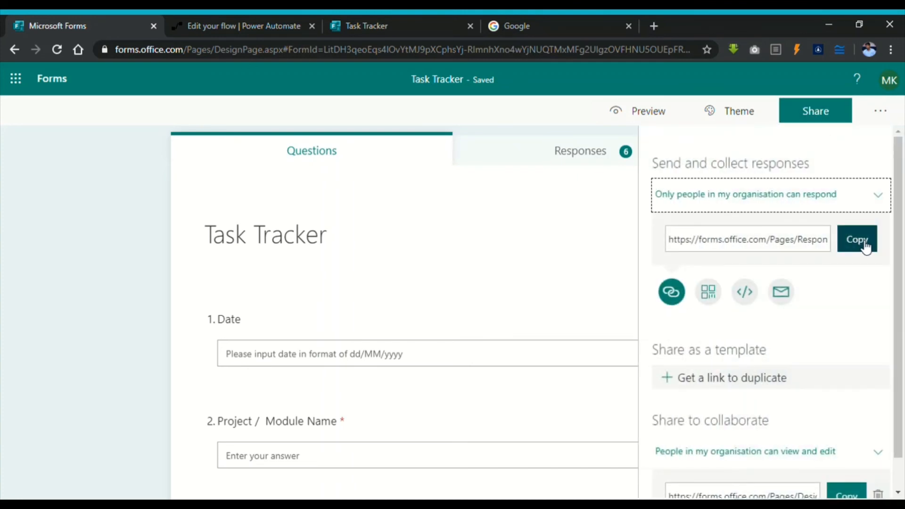
click(865, 246)
- Open the copied response link in the browser tab that shows Google
click(566, 29)
click(566, 57)
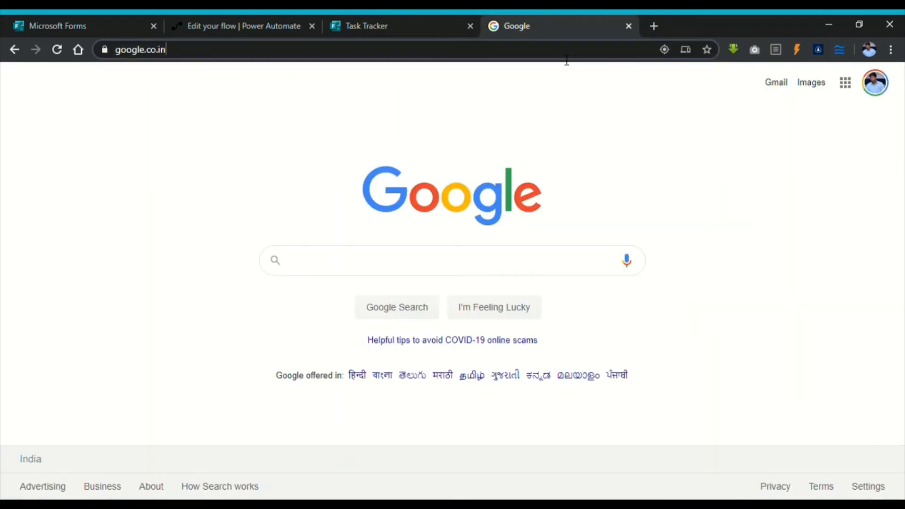
key(ctrl+a)
key(ctrl+v)
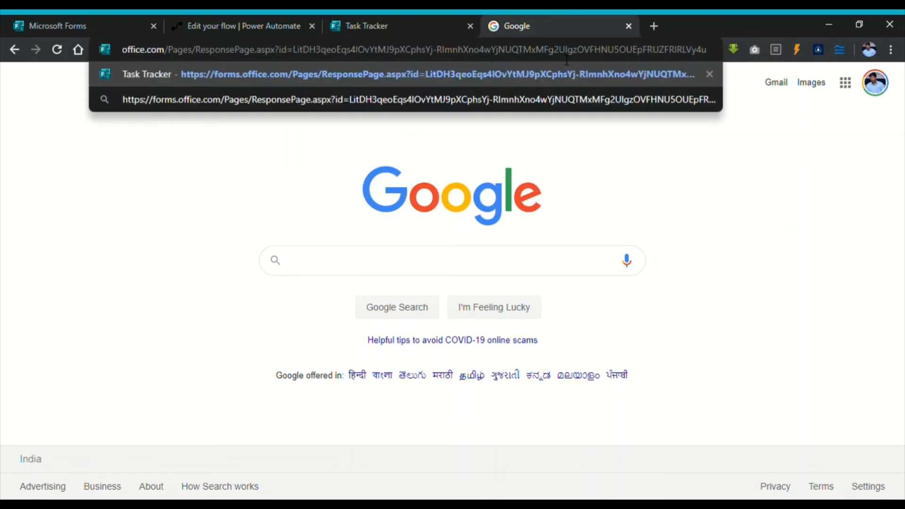
key(Return)
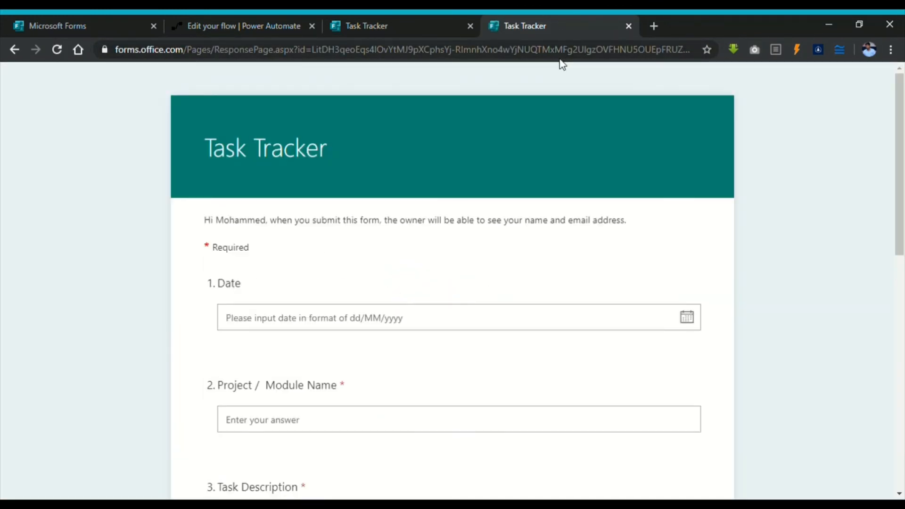
- Set the form's Date to 18/05/2020 and enter "Test Project" as the Project / Module Name
scroll(576, 231, down, 1)
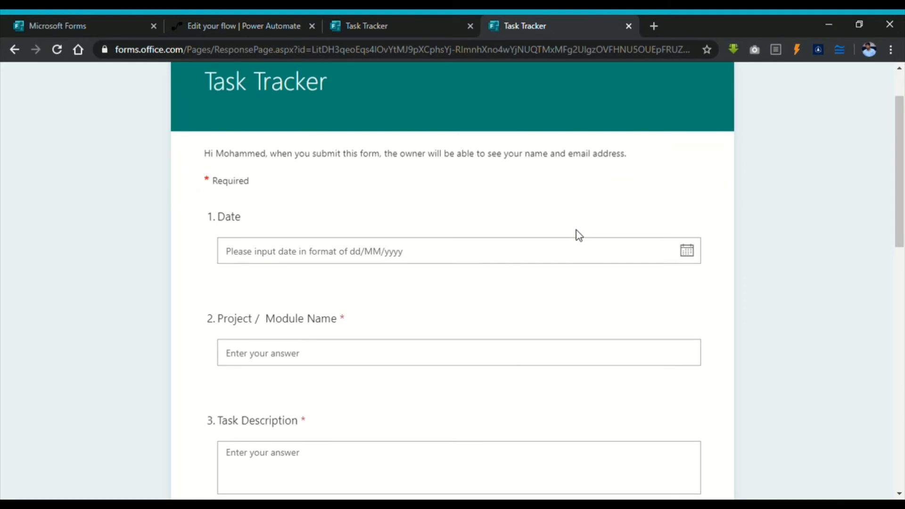
click(698, 252)
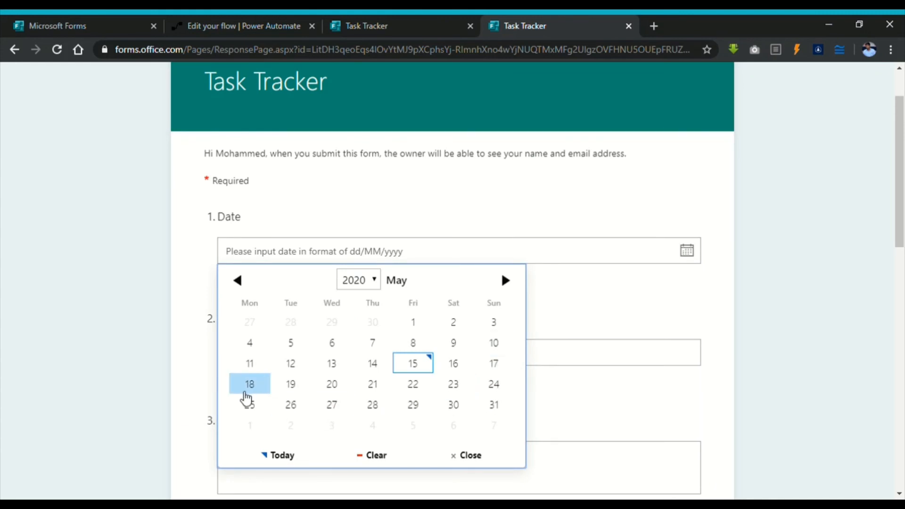
click(246, 393)
click(680, 361)
scroll(679, 366, down, 2)
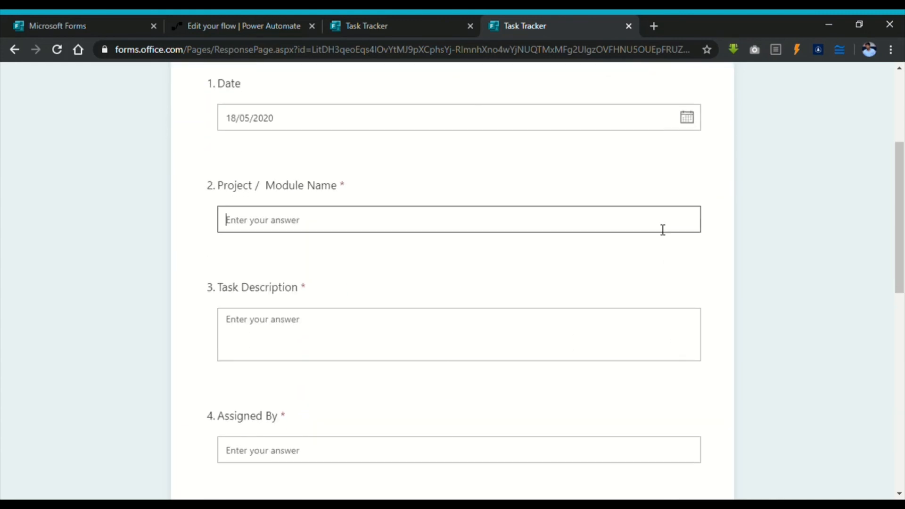
text(TE)
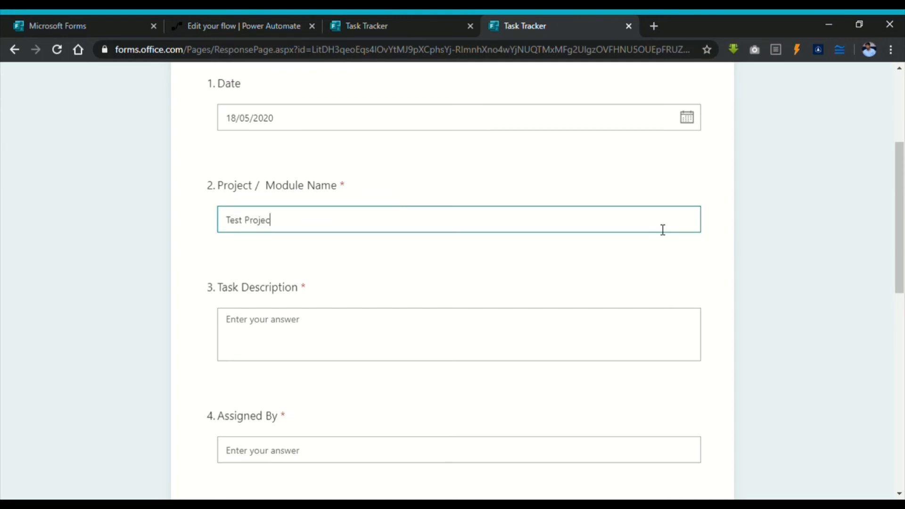
- Enter "Test" as the Task Description and "Manager" in the Assigned By answer
click(577, 335)
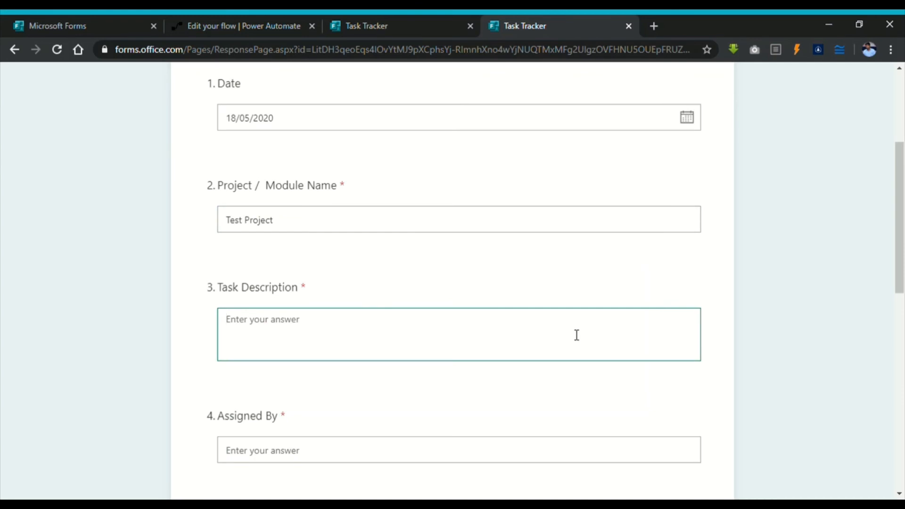
text(Test)
scroll(577, 339, down, 3)
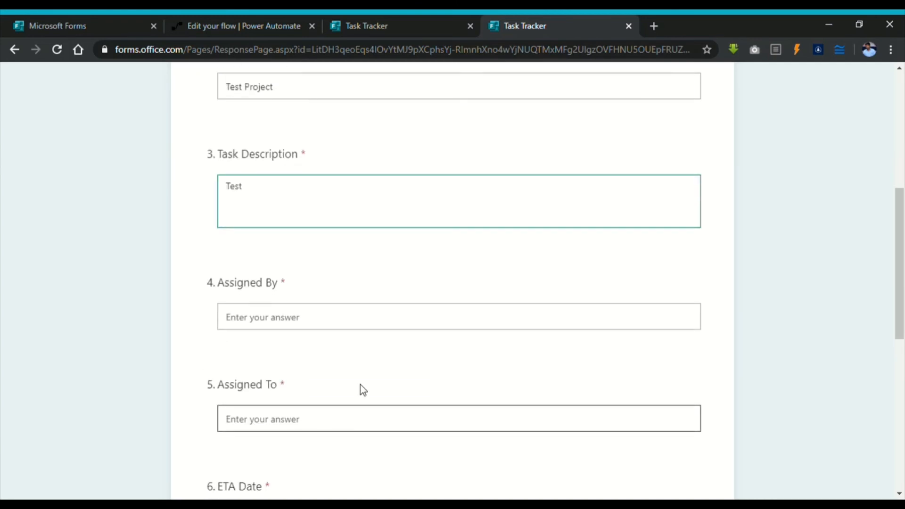
click(358, 318)
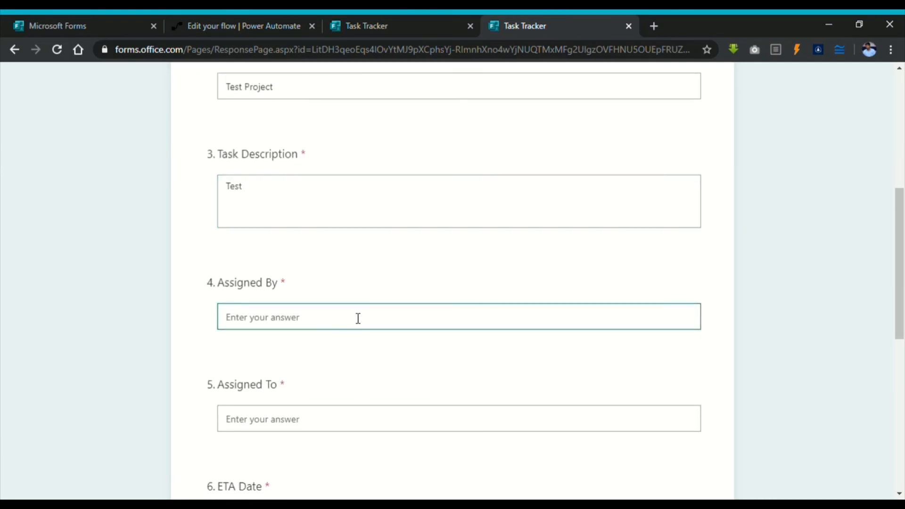
text(Manager)
- Enter "ME" in the Assigned To answer and set the ETA Date to 21/05/2020
click(291, 432)
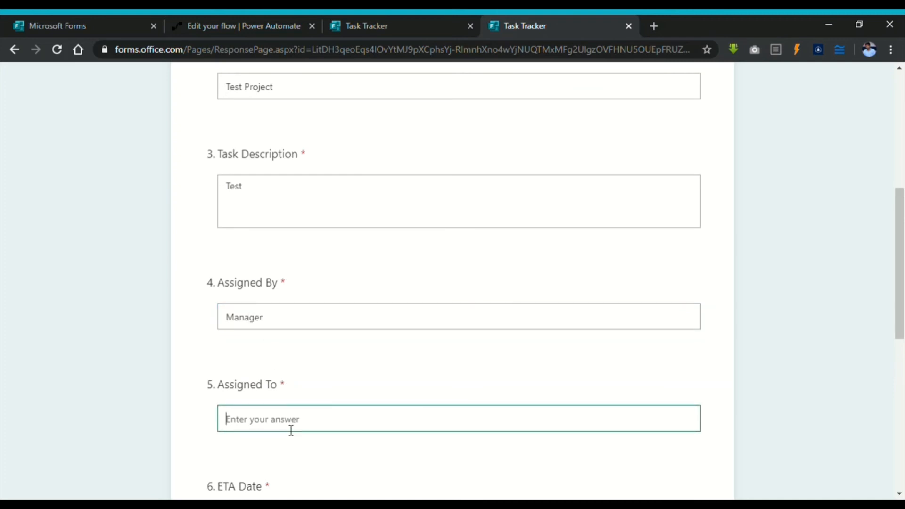
text(ME)
scroll(293, 415, down, 4)
click(315, 325)
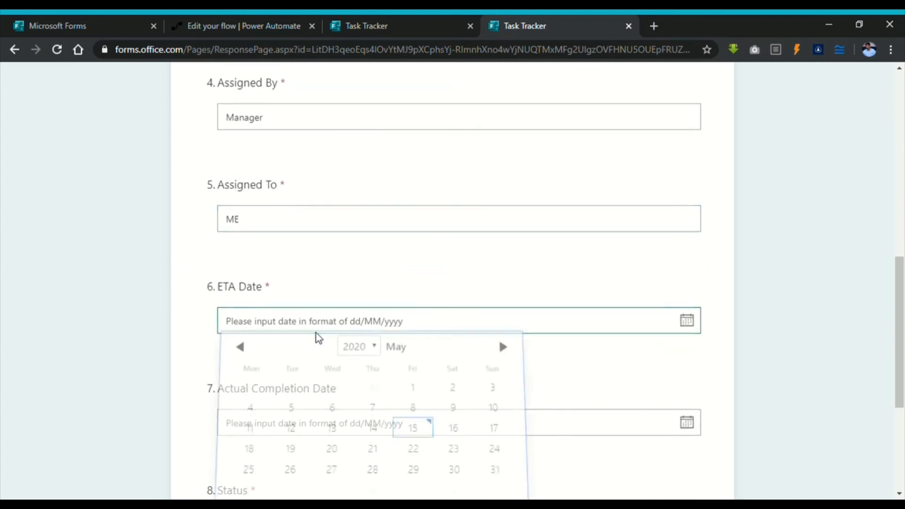
scroll(339, 439, down, 3)
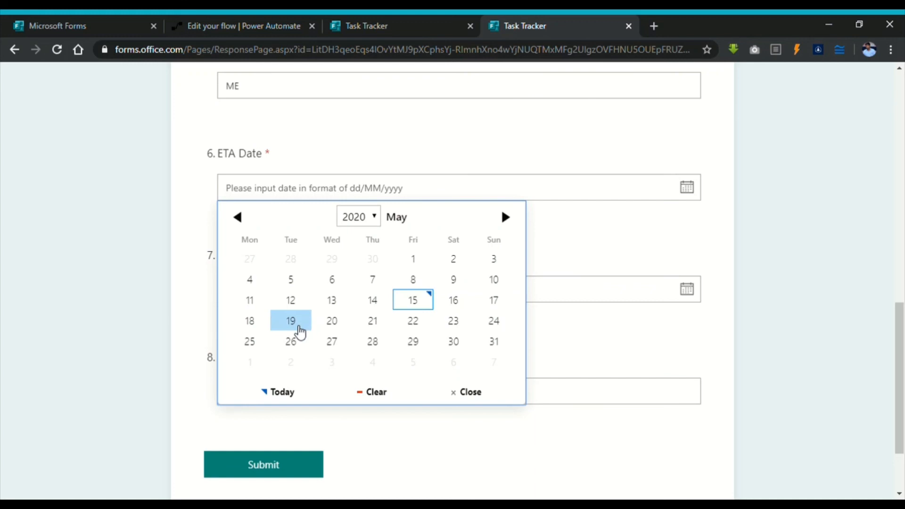
click(362, 322)
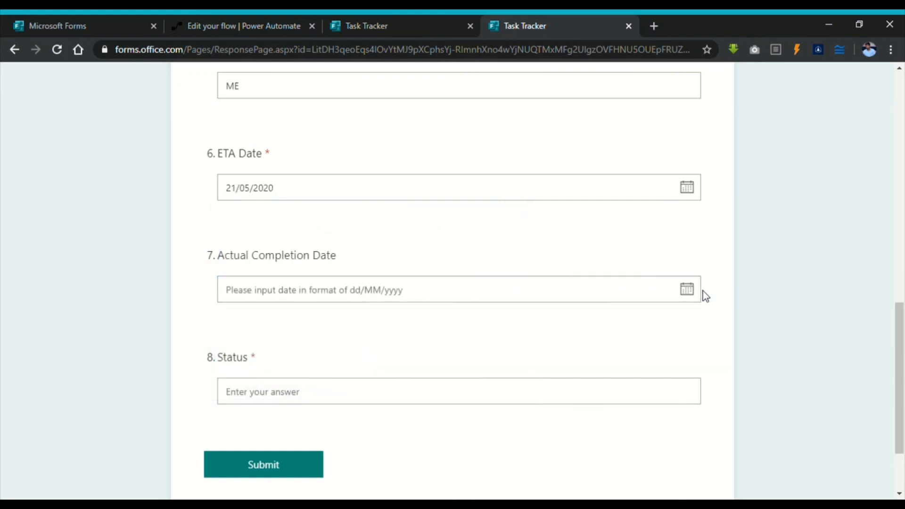
- Enter "done" as the Status and submit the Task Tracker response
scroll(674, 297, down, 2)
click(646, 302)
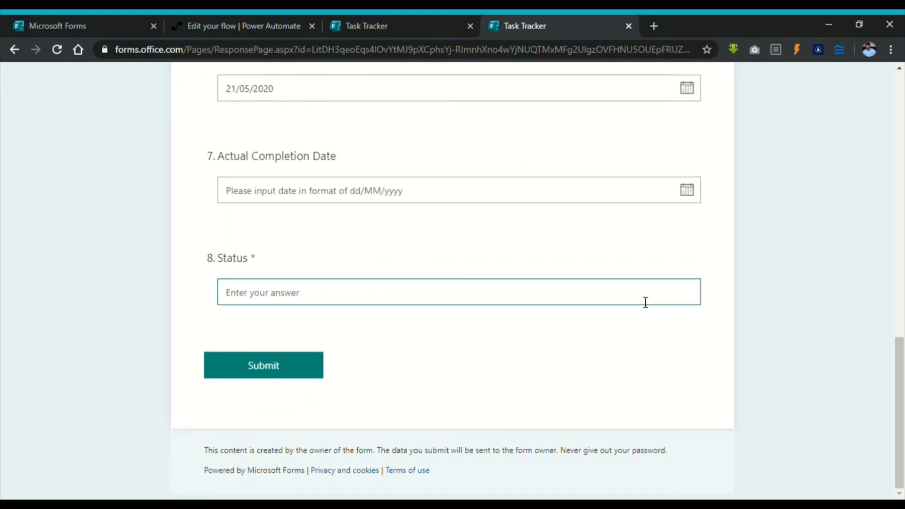
text(done)
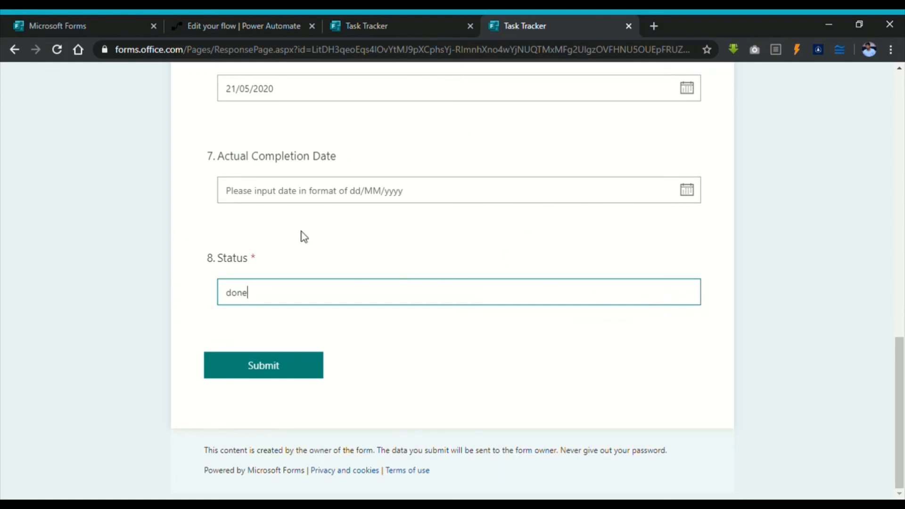
click(250, 376)
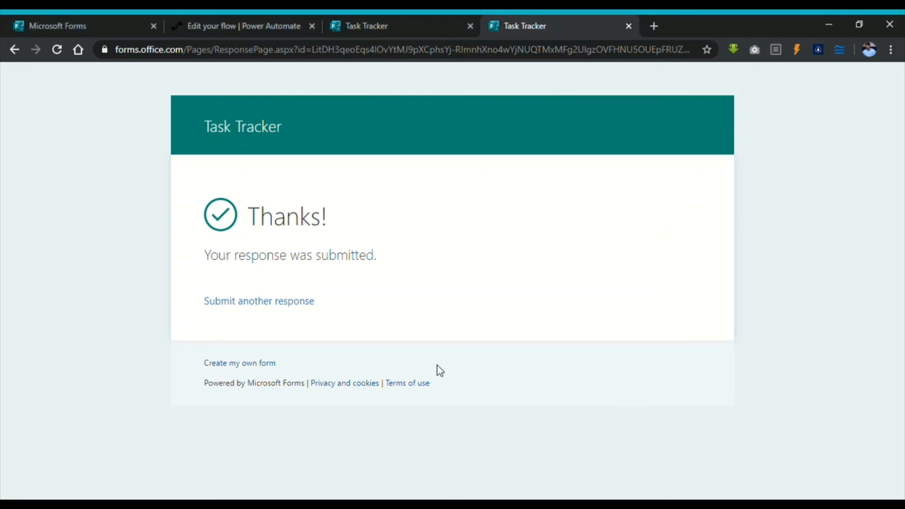
- Go back to the My flows list in Power Automate
click(29, 21)
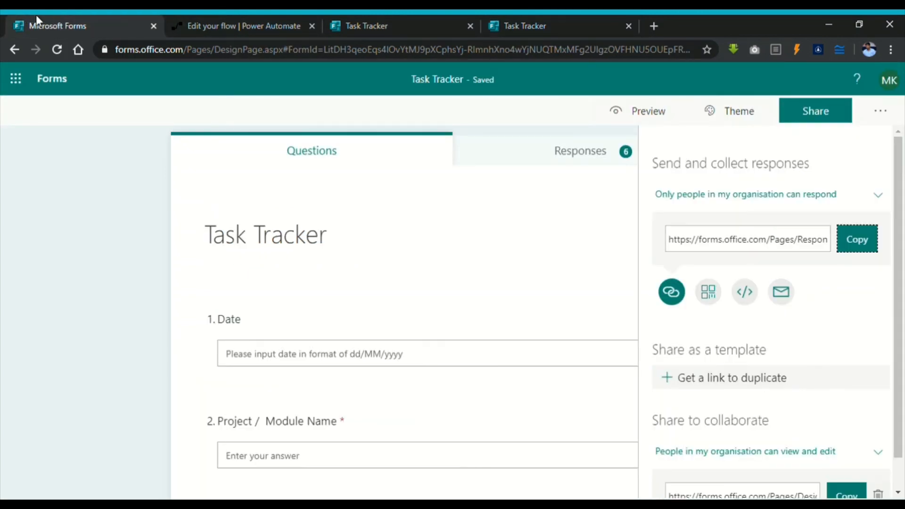
click(249, 19)
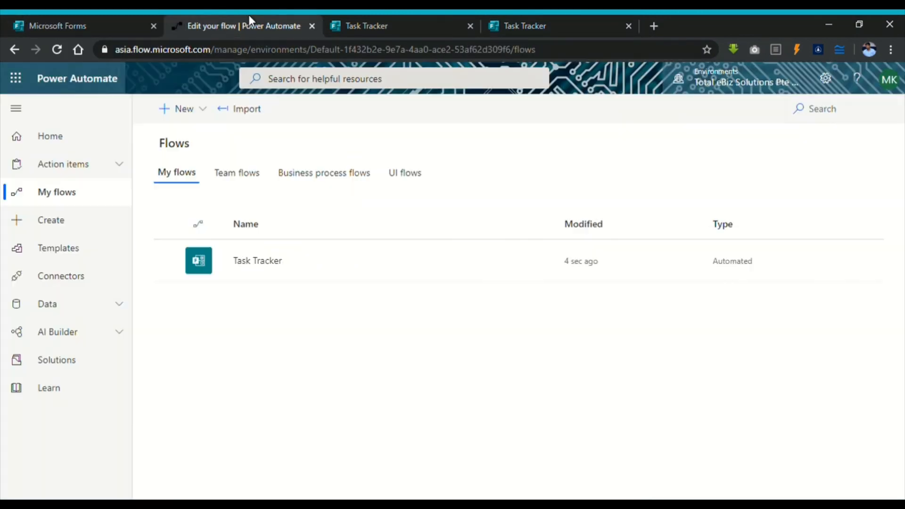